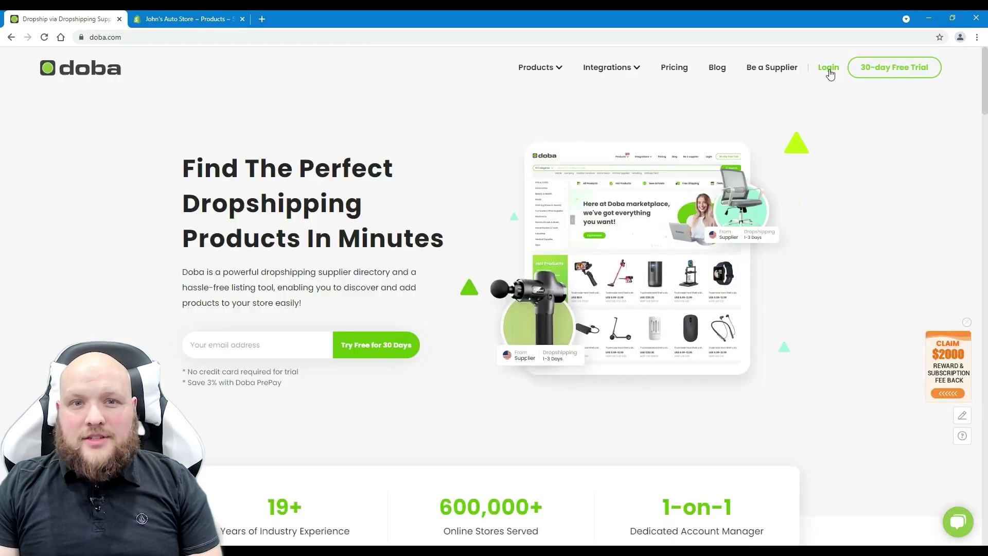
# Step: Sign in to the retailer account with the saved password and open My Products > Inventory List
pyautogui.click(830, 75)
pyautogui.click(477, 238)
pyautogui.hotkey('ctrl', 'v')
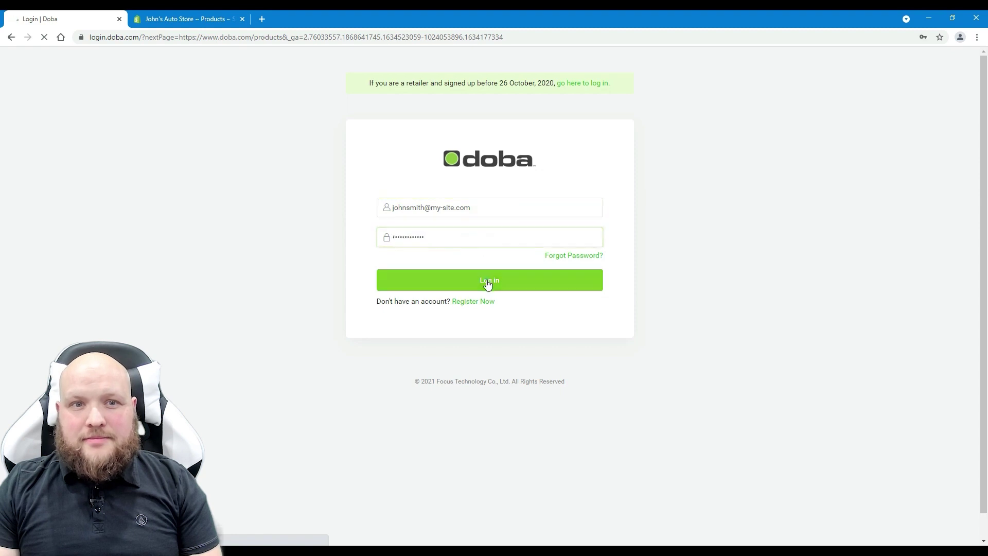
pyautogui.click(506, 286)
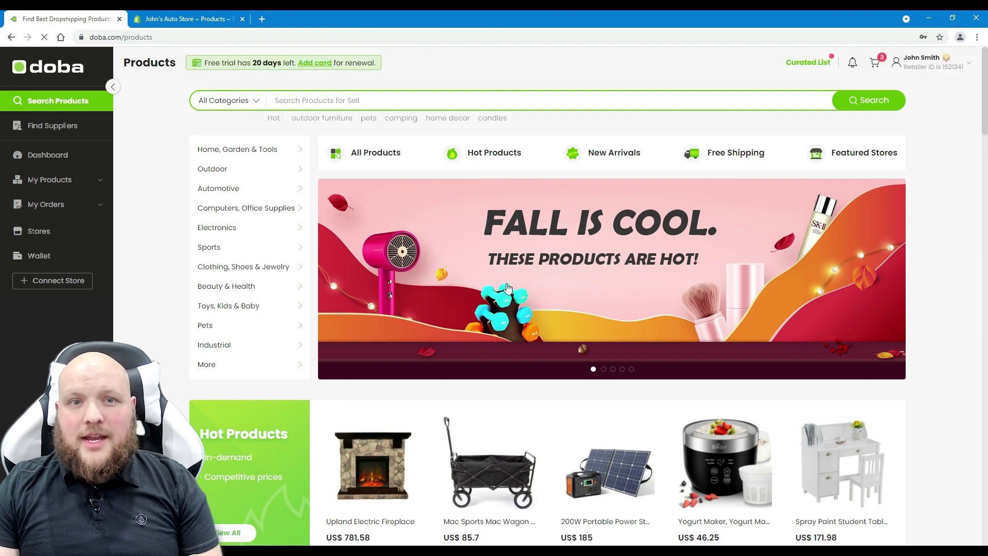
pyautogui.click(96, 181)
pyautogui.click(69, 210)
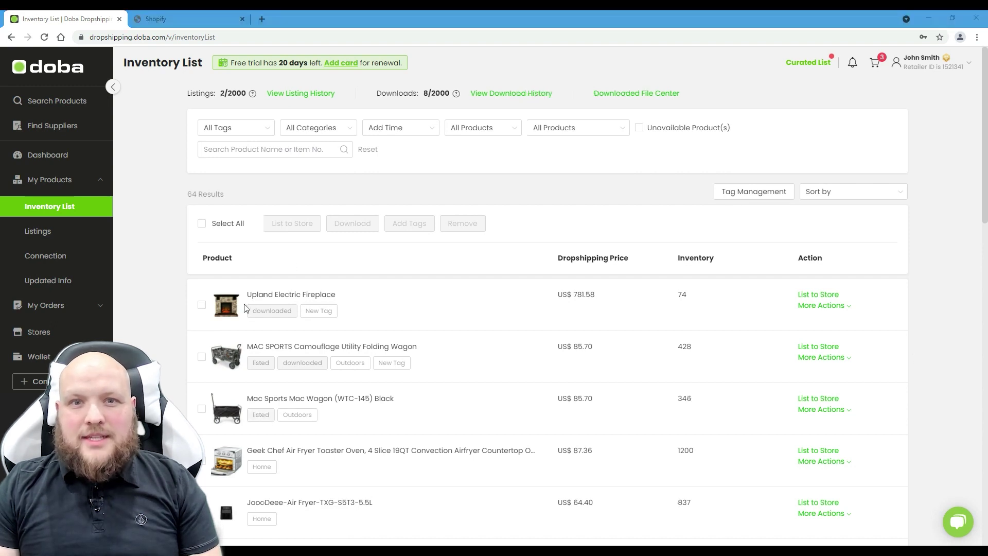
# Step: List the Upland Electric Fireplace and the camouflage folding wagon to the Shopify store
pyautogui.click(201, 304)
pyautogui.click(201, 357)
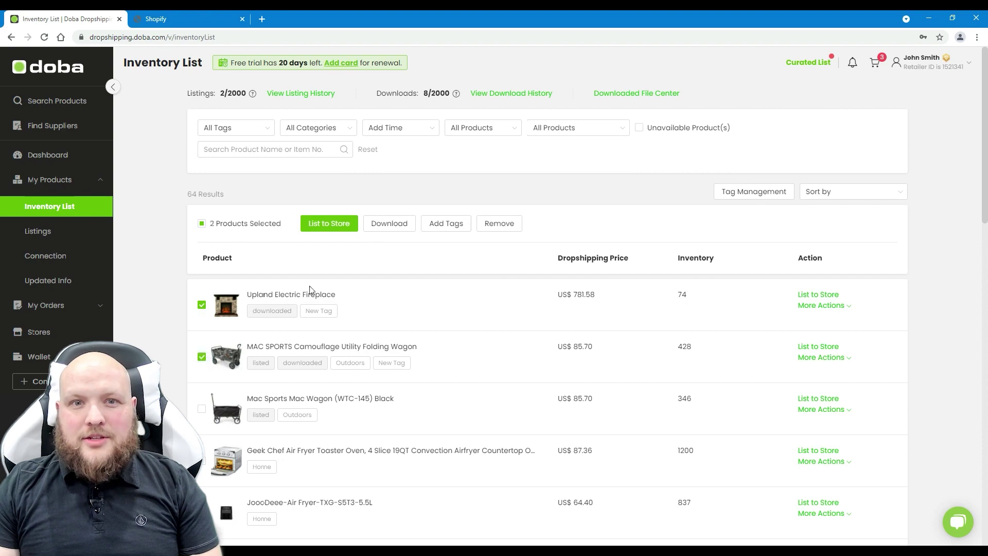
pyautogui.click(322, 226)
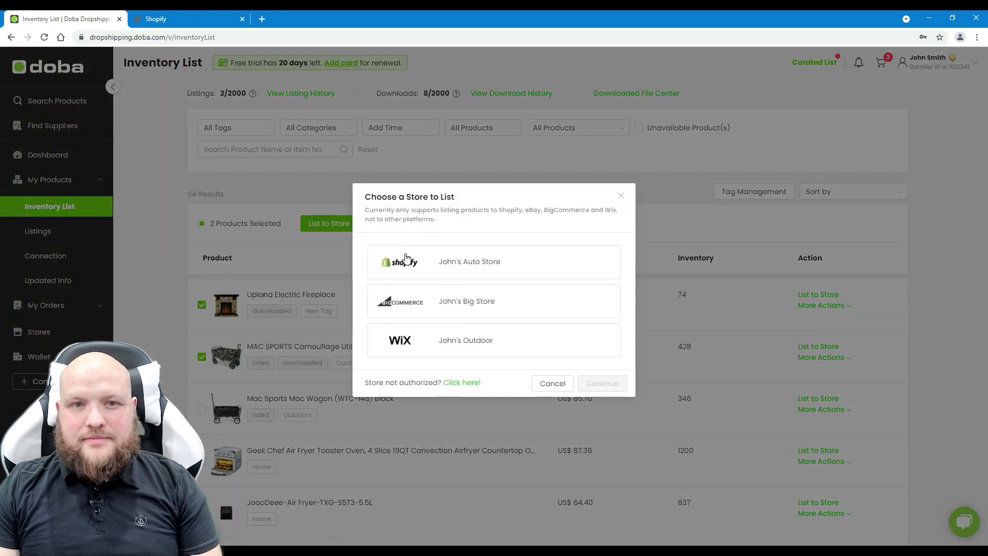
pyautogui.click(565, 268)
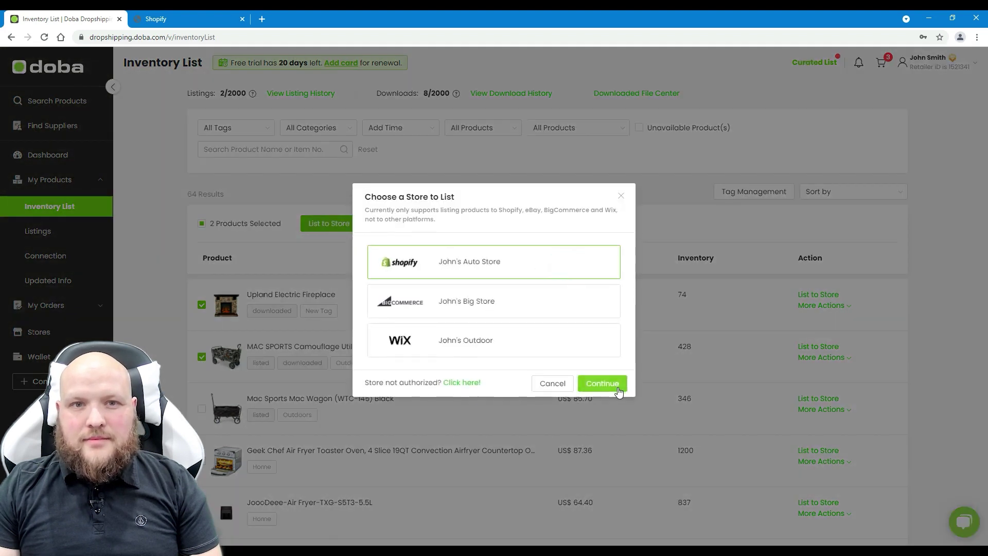
pyautogui.click(602, 384)
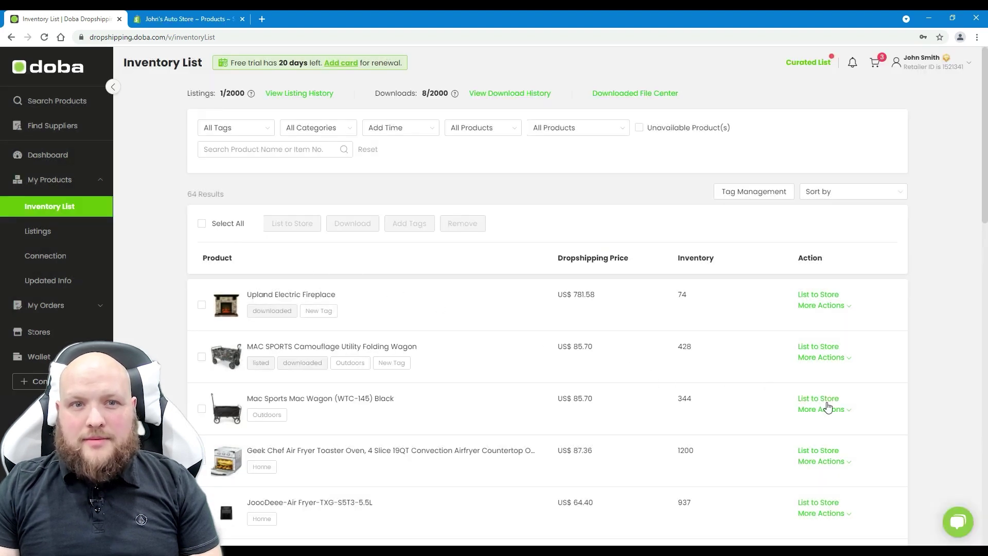
# Step: Start a Shopify store listing for the Mac Sports Mac Wagon (WTC-145) Black
pyautogui.click(825, 402)
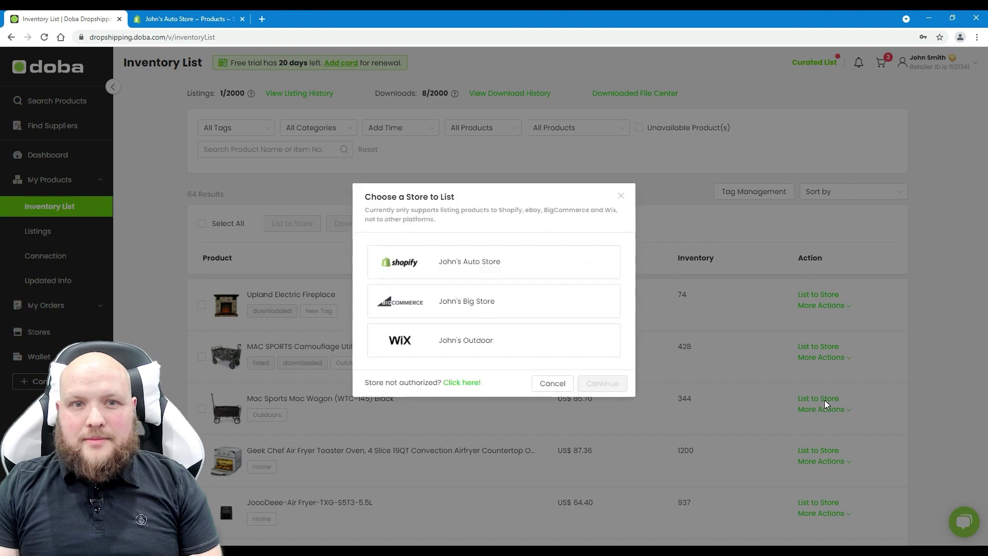
pyautogui.click(515, 265)
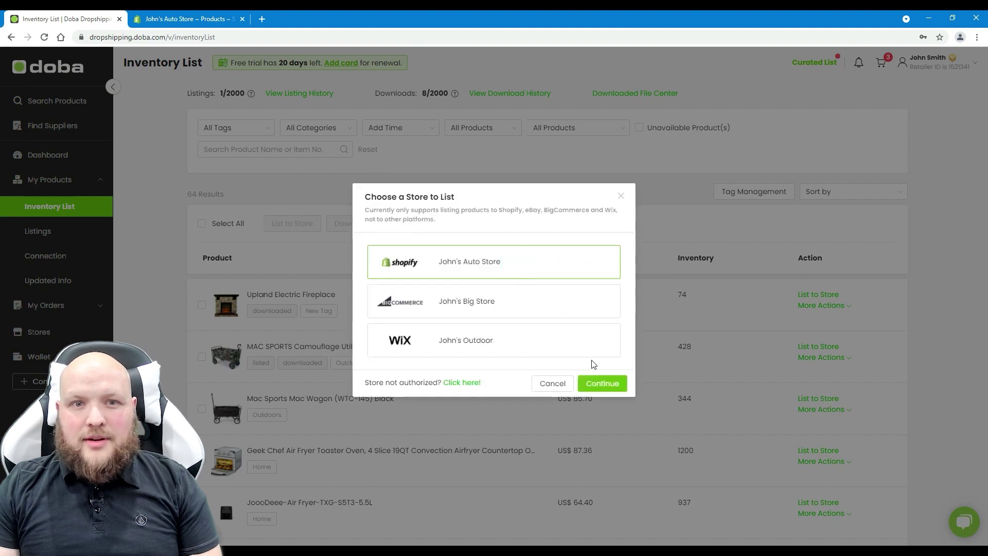
pyautogui.click(597, 388)
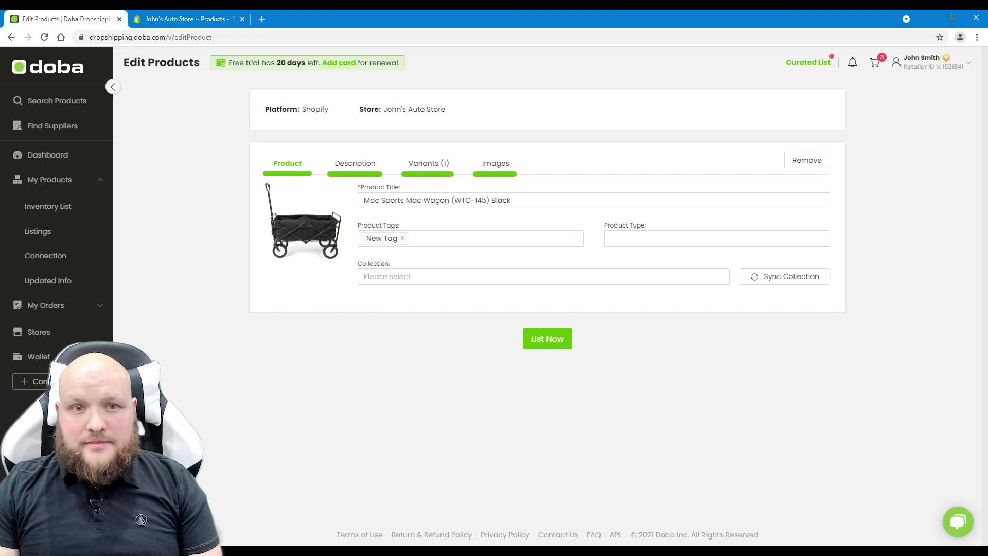
# Step: Add 'New Tag' as a product tag on the wagon listing
pyautogui.click(485, 238)
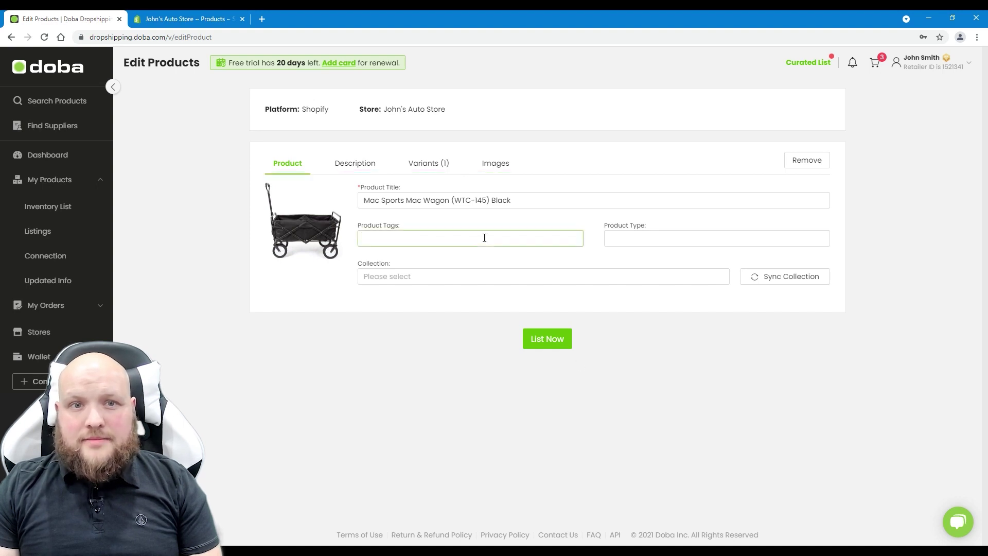
pyautogui.click(484, 237)
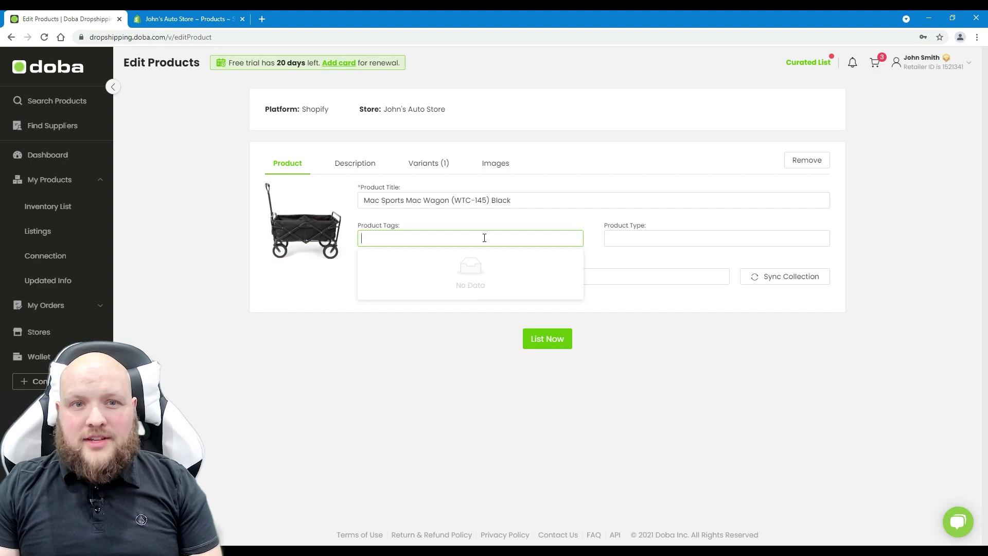
pyautogui.write('New')
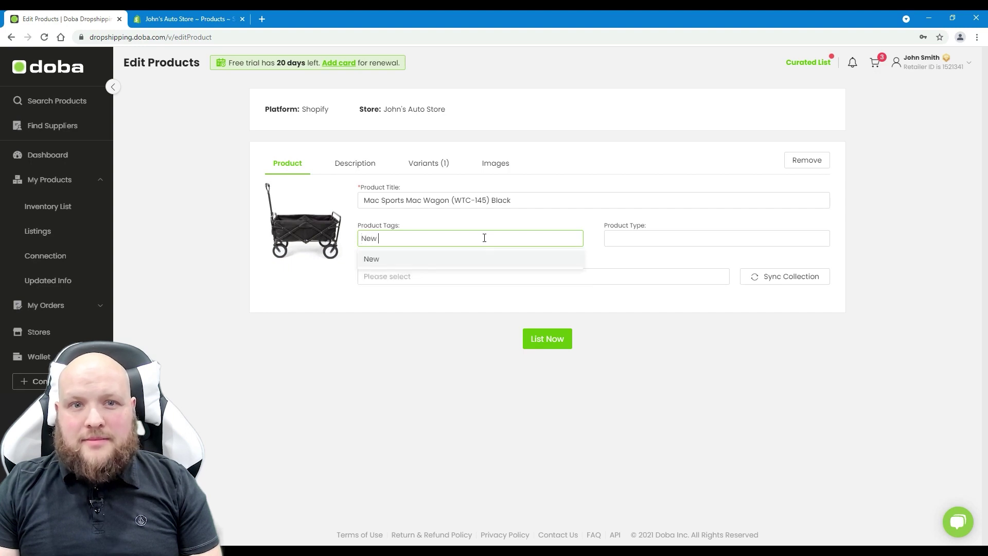
pyautogui.write(' Tag')
pyautogui.press('Return')
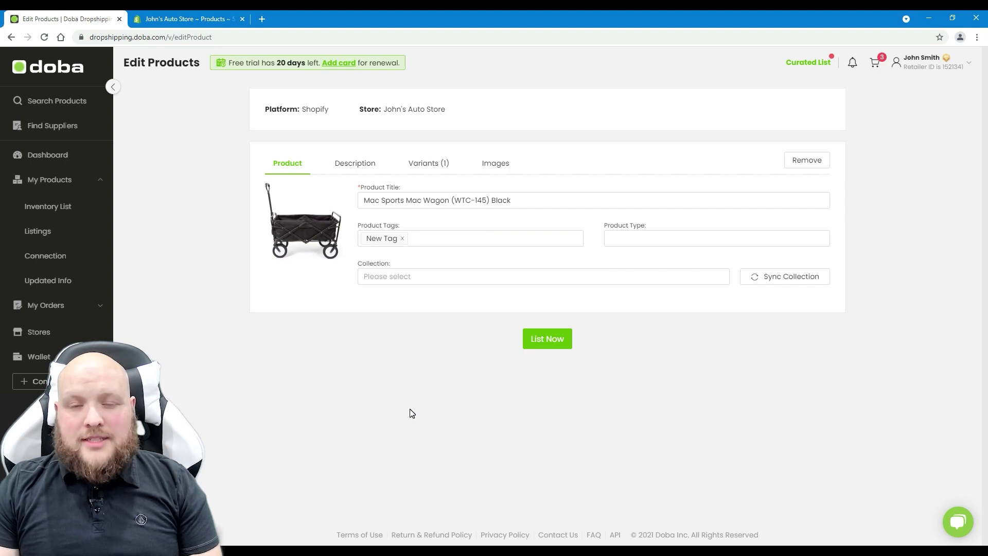
# Step: Sync the store's collections and assign the wagon to the Home page collection
pyautogui.click(764, 279)
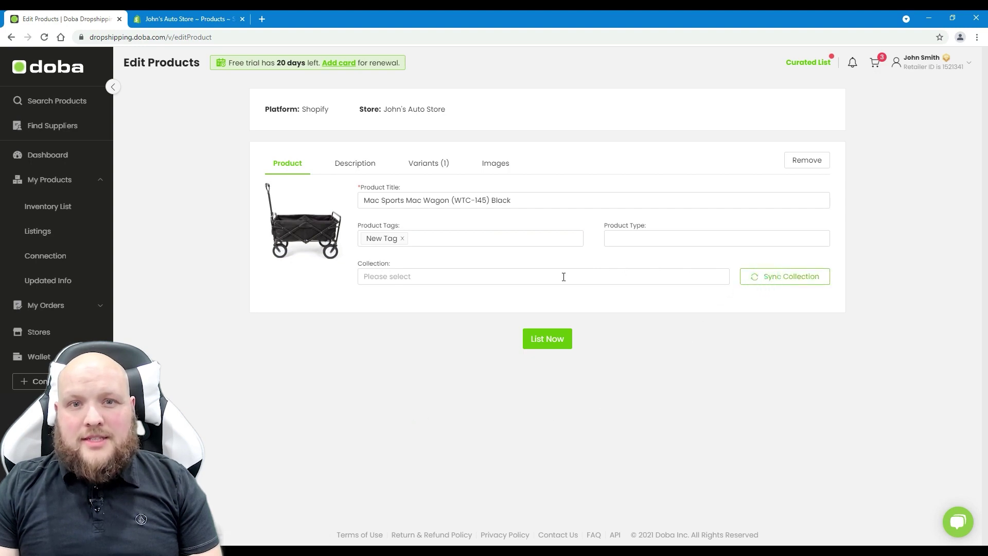
pyautogui.click(432, 279)
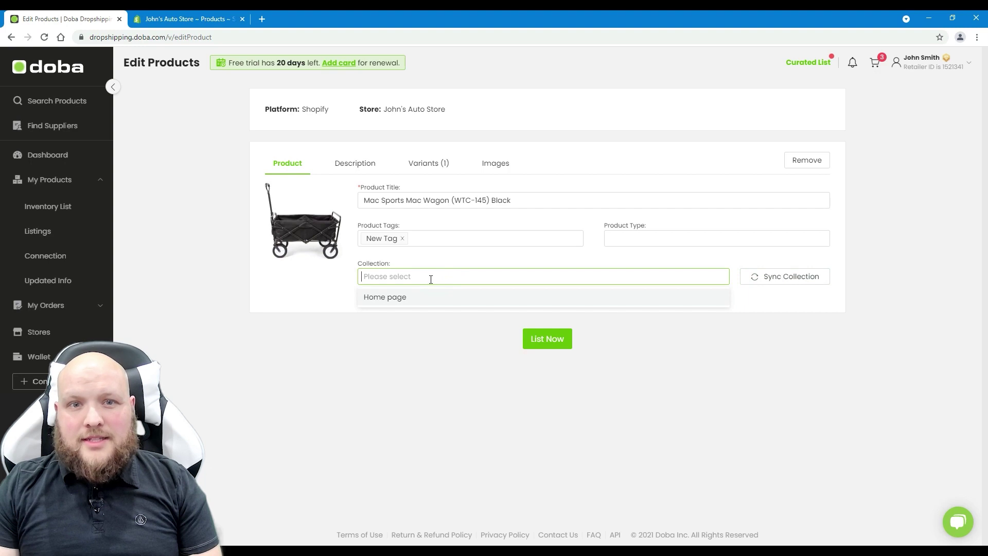
pyautogui.click(422, 297)
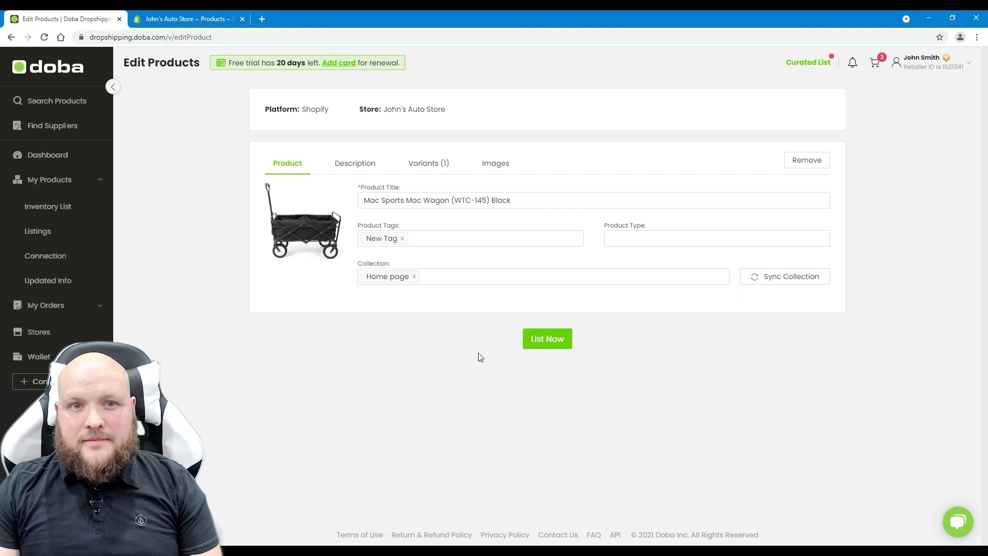
# Step: Highlight the Specification and Details headings of the description in yellow
pyautogui.click(356, 164)
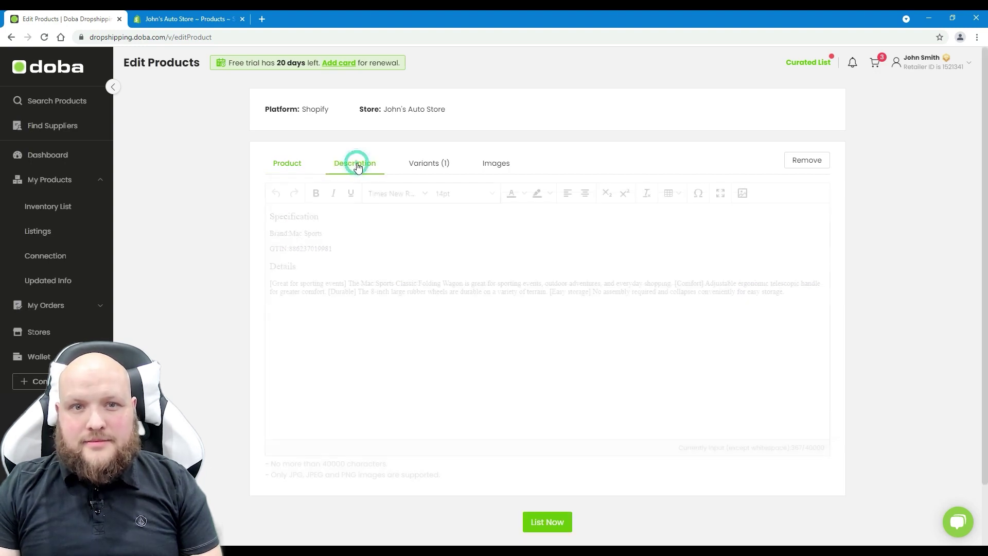
pyautogui.doubleClick(330, 219)
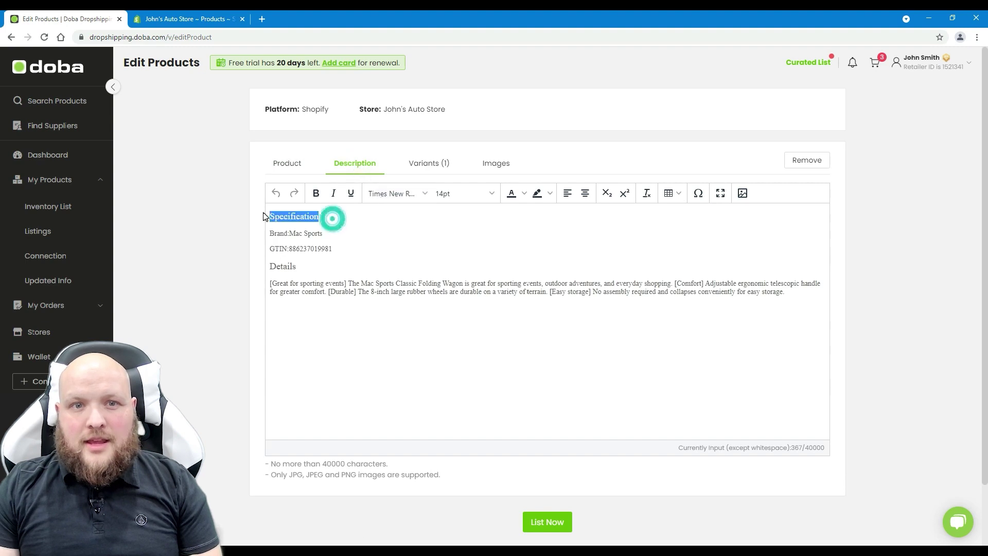
pyautogui.click(549, 194)
pyautogui.click(554, 211)
pyautogui.doubleClick(315, 263)
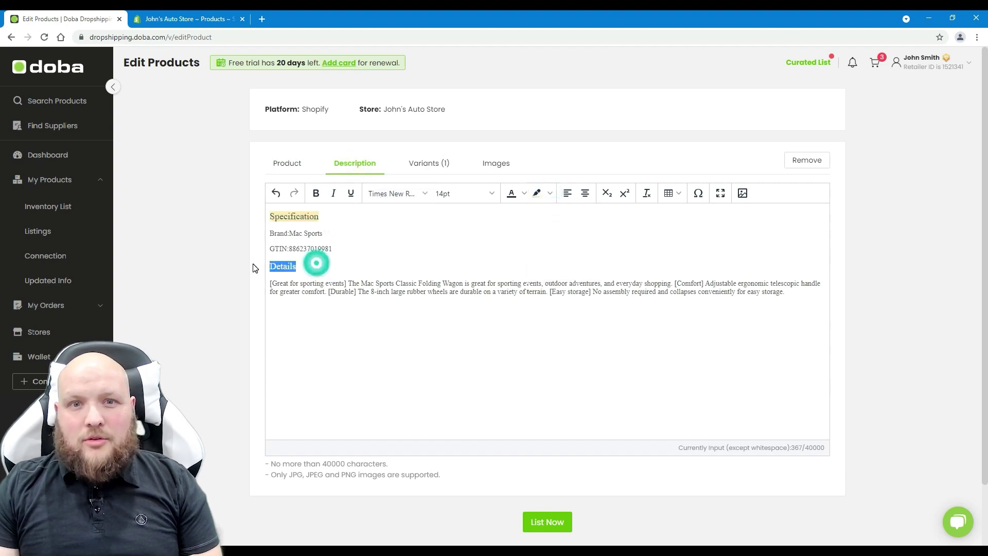
pyautogui.click(549, 193)
pyautogui.click(555, 211)
pyautogui.click(454, 236)
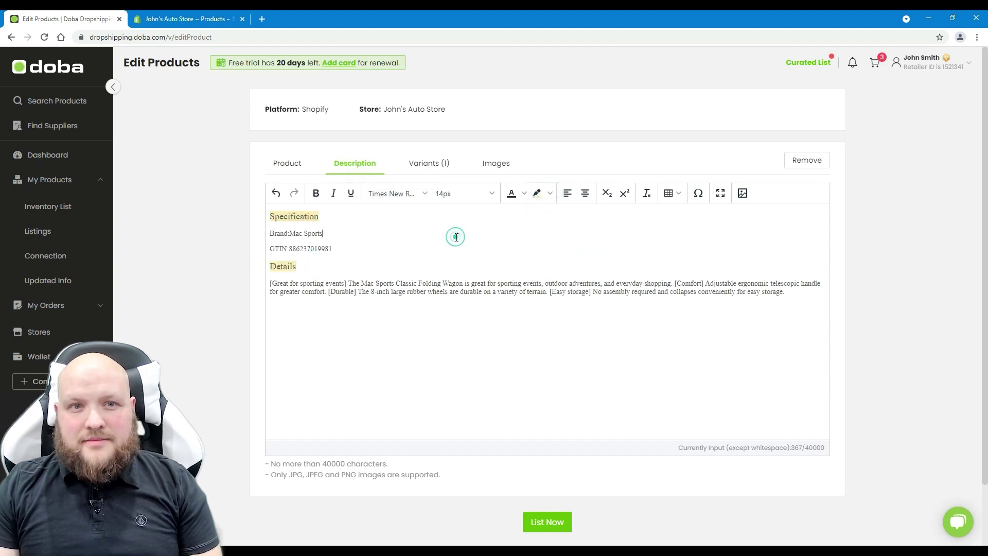
# Step: Put the [Comfort], [Durable] and [Easy storage] points each on their own line
pyautogui.click(674, 283)
pyautogui.press('Return')
pyautogui.click(475, 298)
pyautogui.press('Return')
pyautogui.click(490, 314)
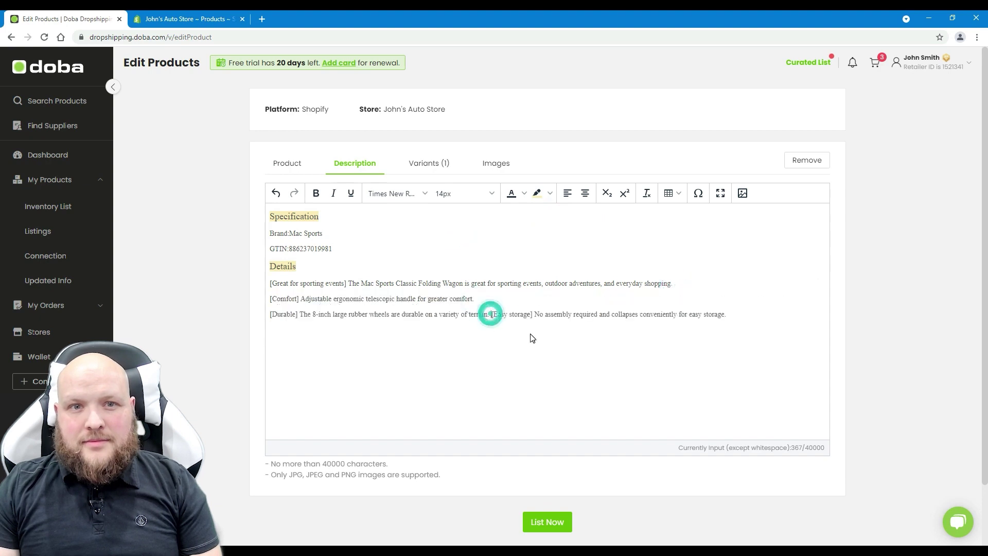
pyautogui.press('Return')
# Step: Set the shipping destination ZIP code to 10001 and choose UPS 3 Day shipping
pyautogui.click(428, 168)
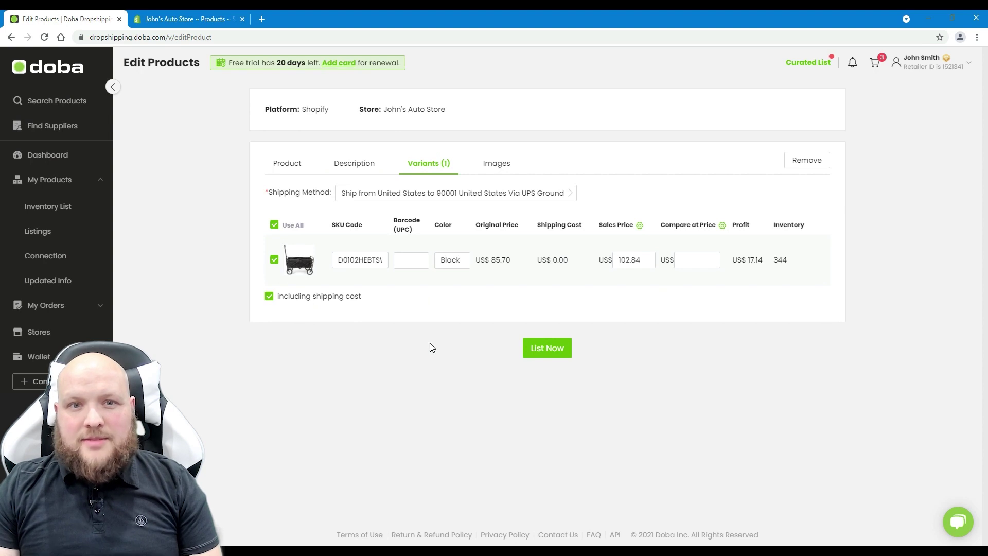
pyautogui.click(274, 260)
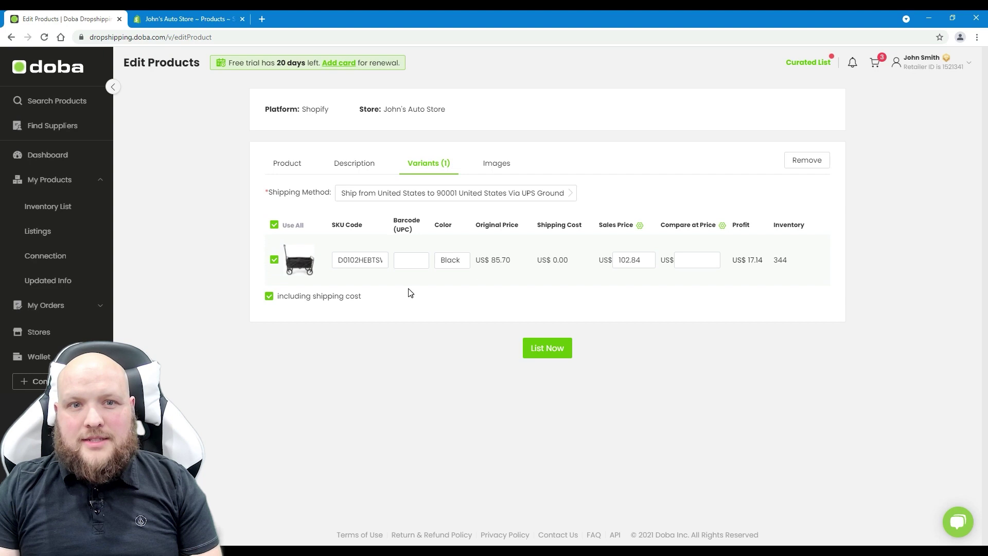
pyautogui.click(519, 196)
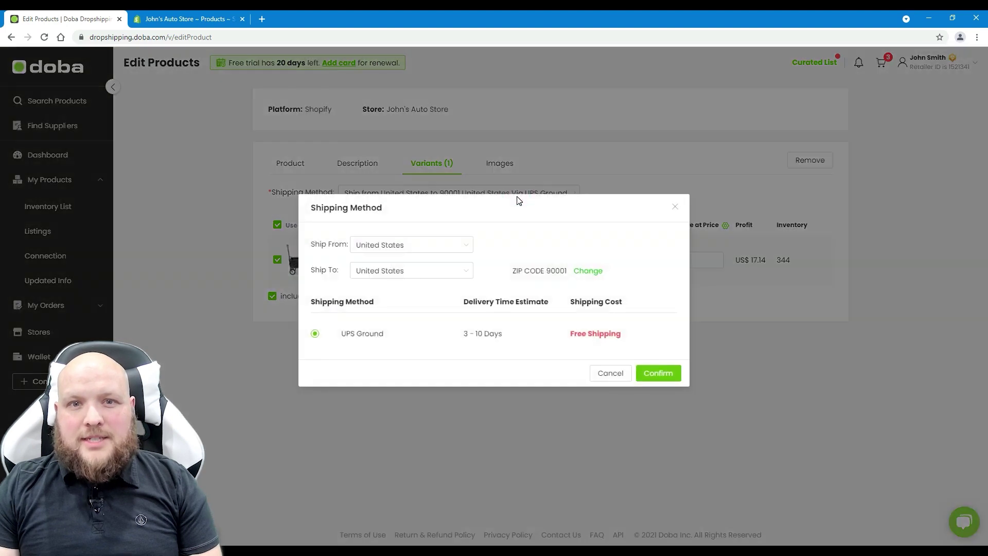
pyautogui.click(591, 271)
pyautogui.doubleClick(581, 271)
pyautogui.press('BackSpace')
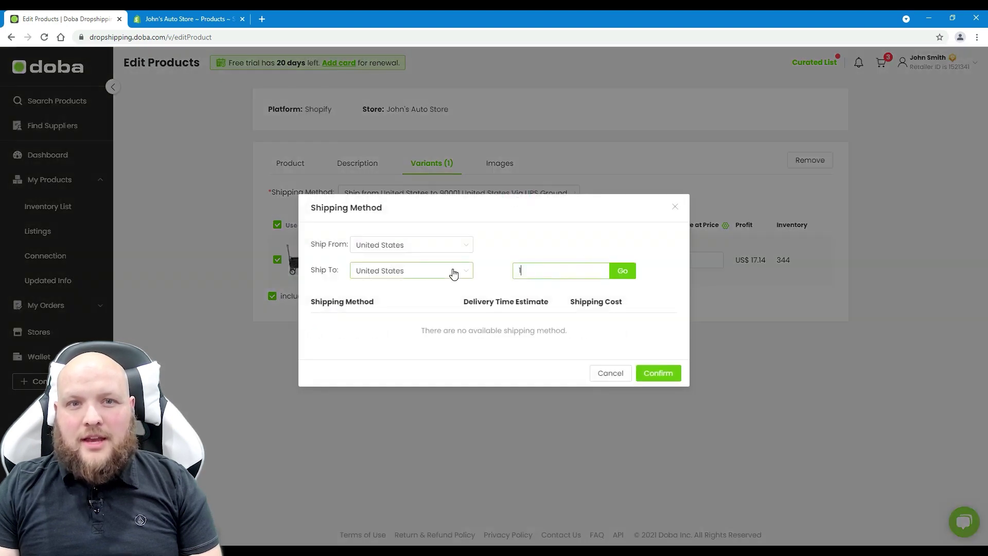
pyautogui.write('10001')
pyautogui.click(634, 272)
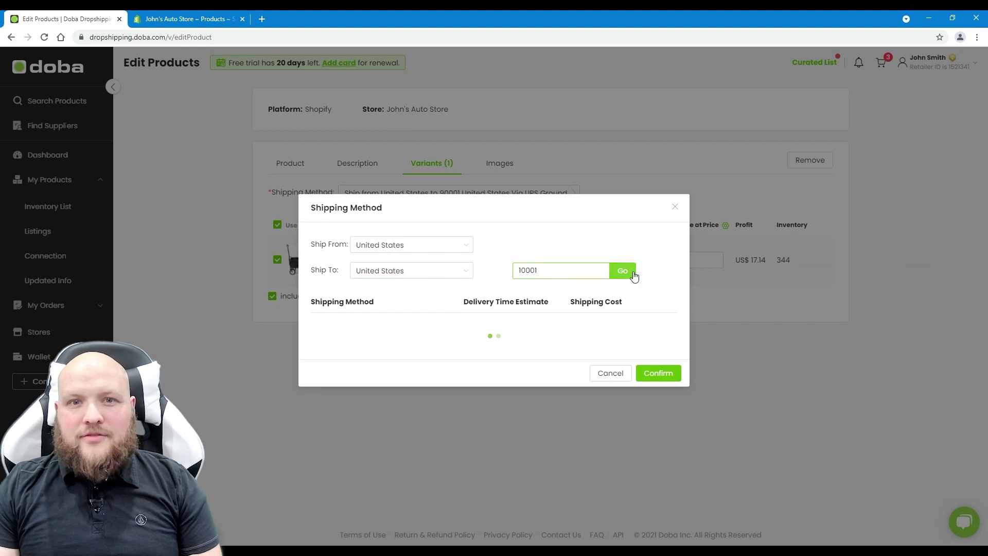
pyautogui.click(664, 367)
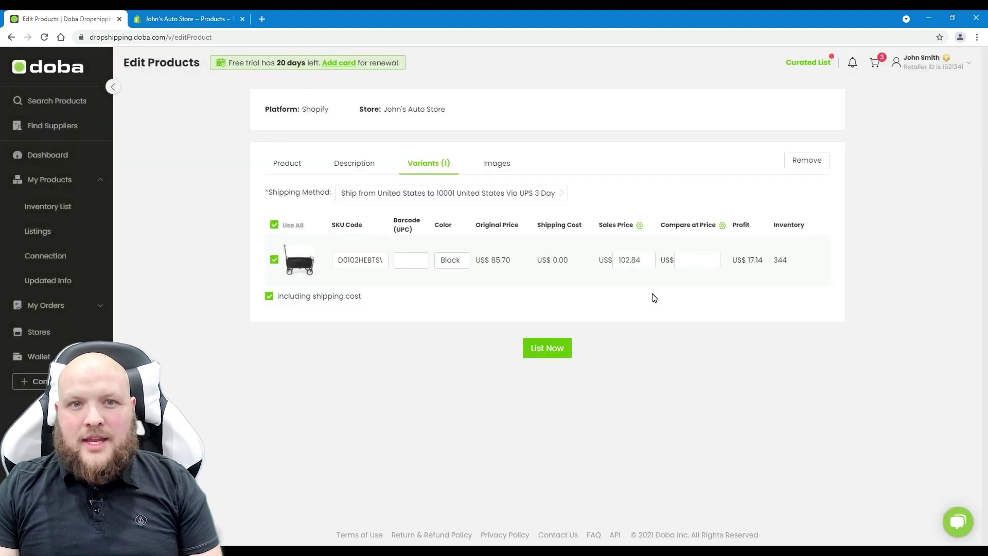
# Step: Set the sales price to 106.99 and compare-at price to 169.99, with shipping cost included
pyautogui.moveTo(626, 259); pyautogui.dragTo(647, 259)
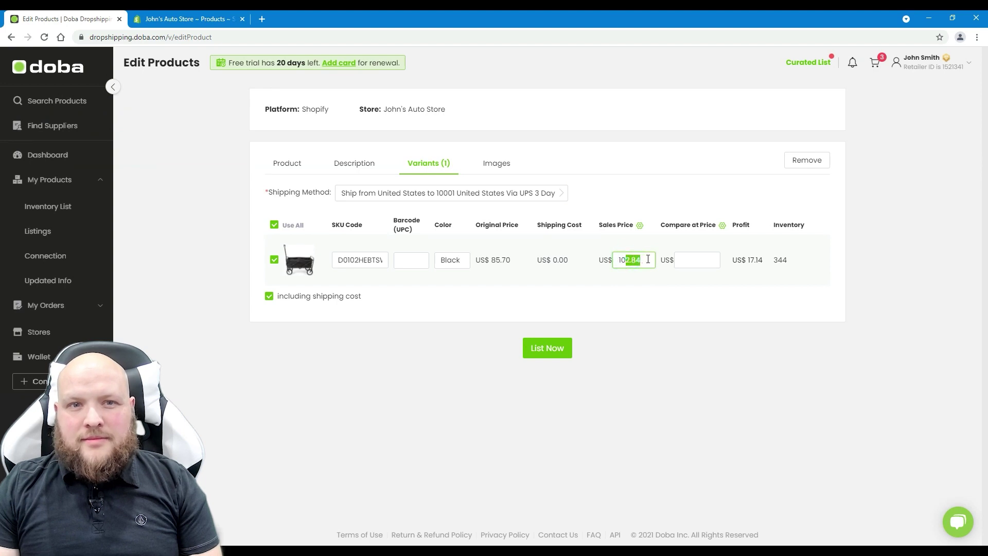
pyautogui.write('6')
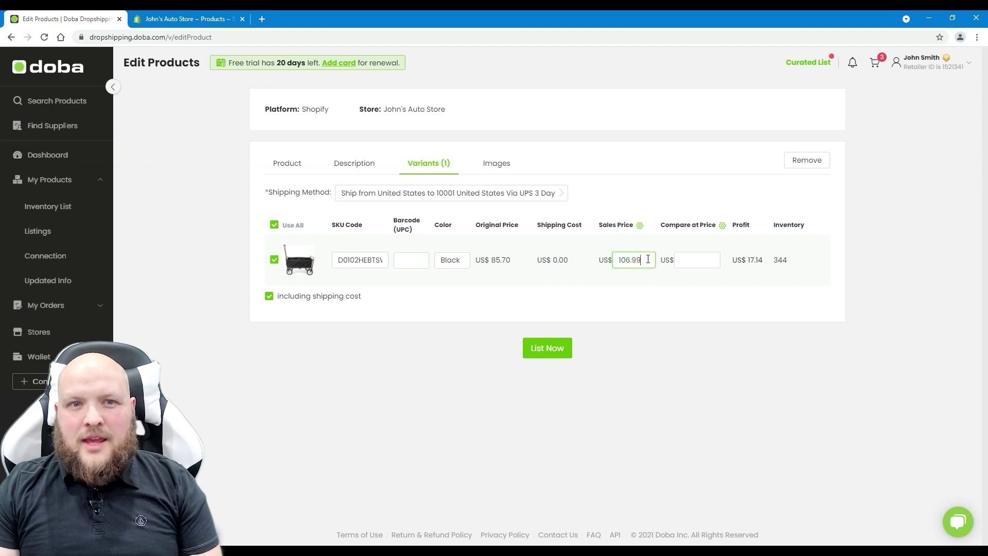
pyautogui.click(691, 259)
pyautogui.write('1')
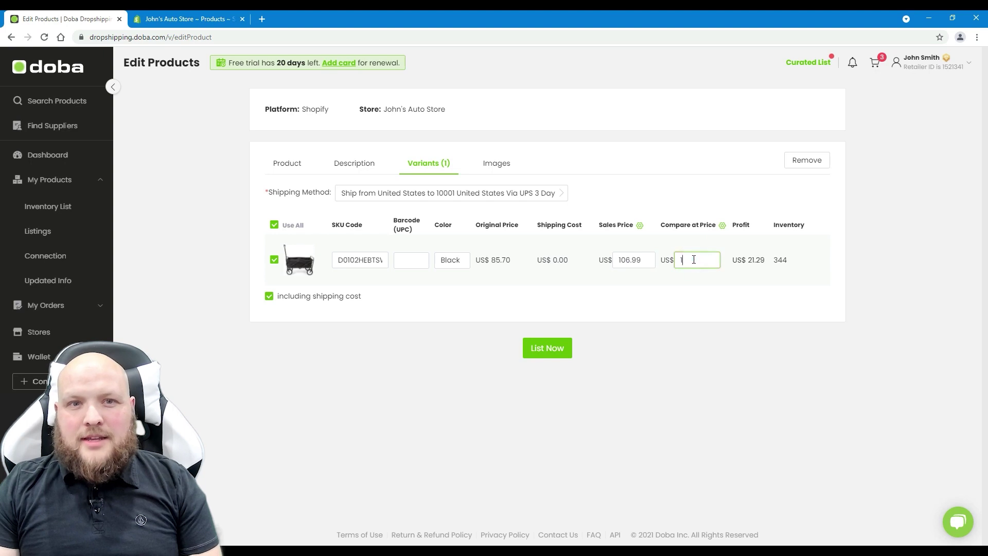
pyautogui.write('69.99')
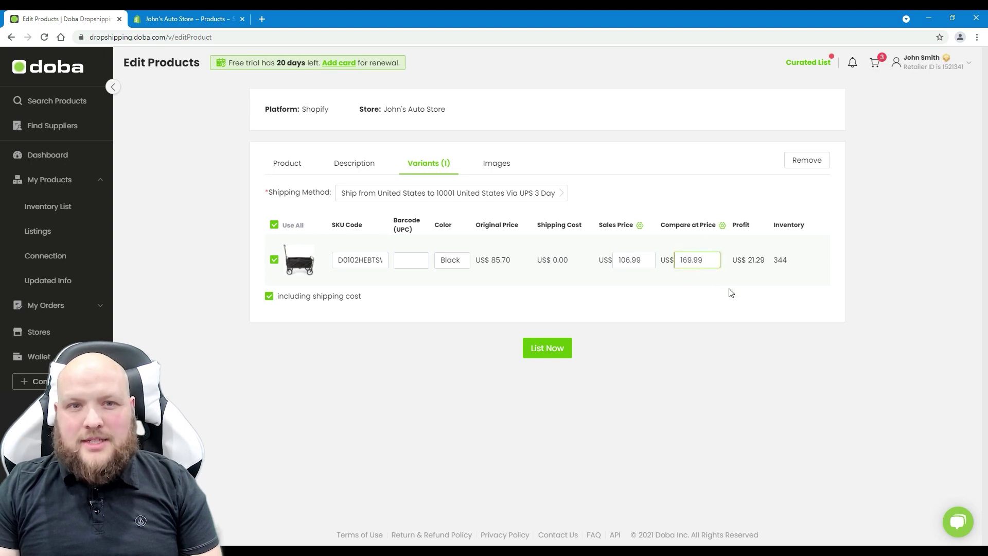
pyautogui.click(731, 289)
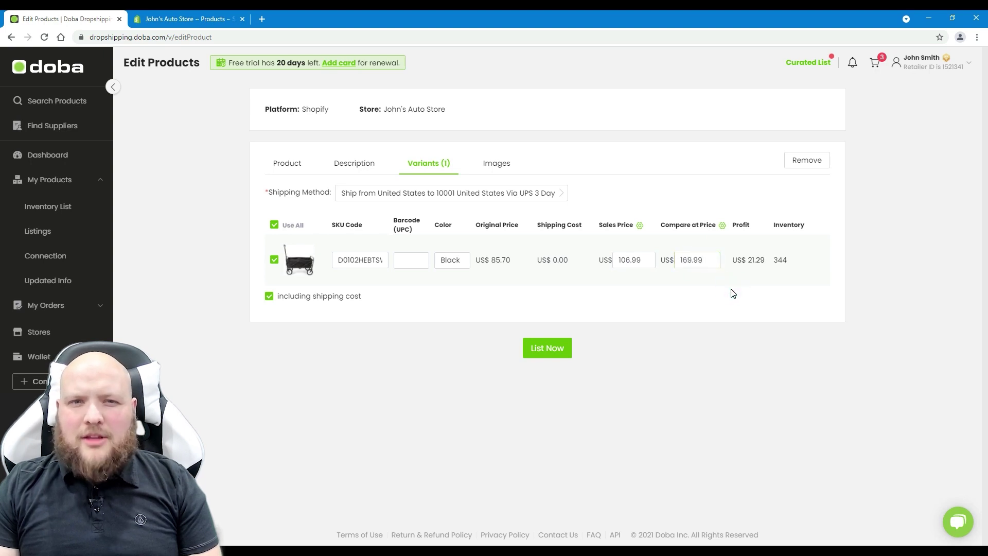
pyautogui.click(269, 297)
pyautogui.click(270, 297)
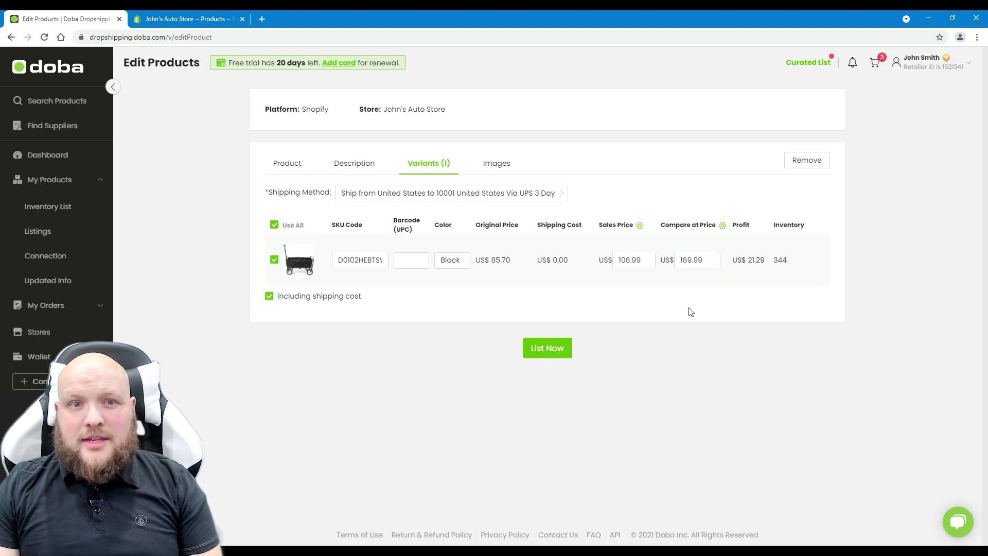
pyautogui.click(621, 273)
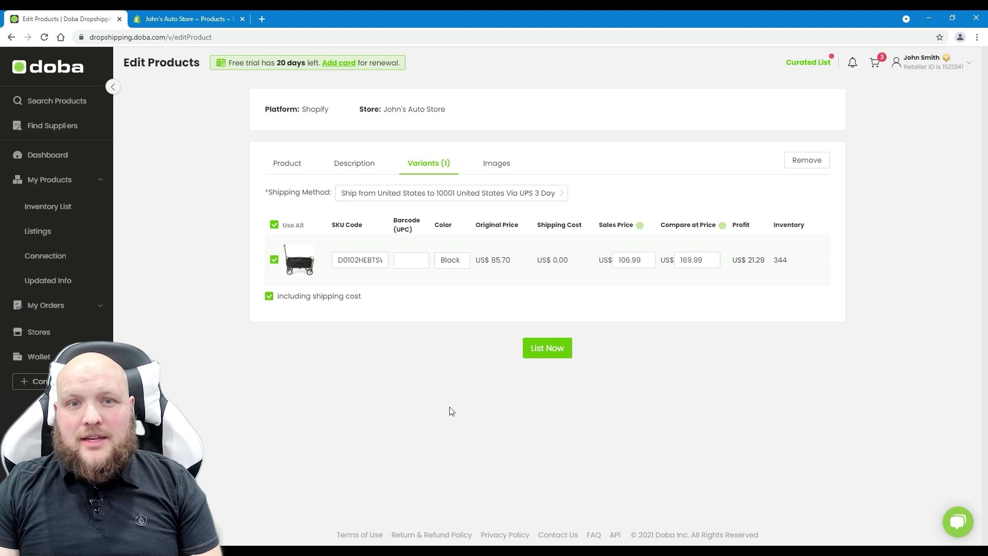
# Step: Apply a compare-at price markup percentage to the variants
pyautogui.click(640, 225)
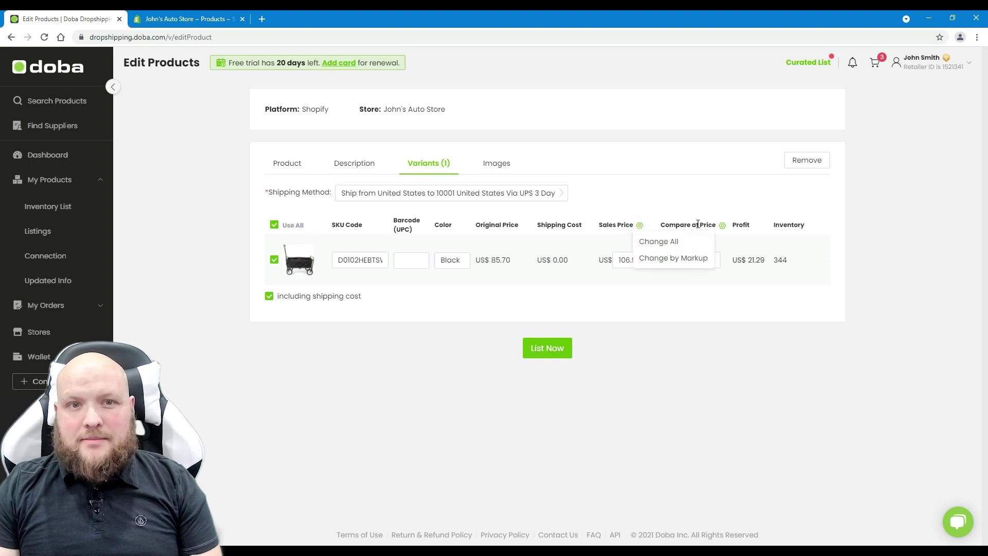
pyautogui.click(722, 225)
pyautogui.click(744, 242)
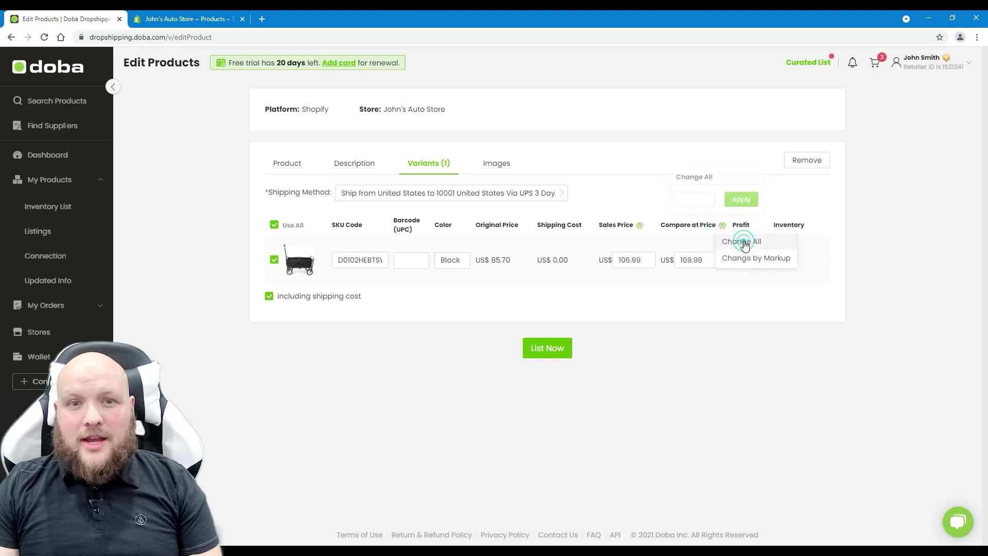
pyautogui.click(691, 198)
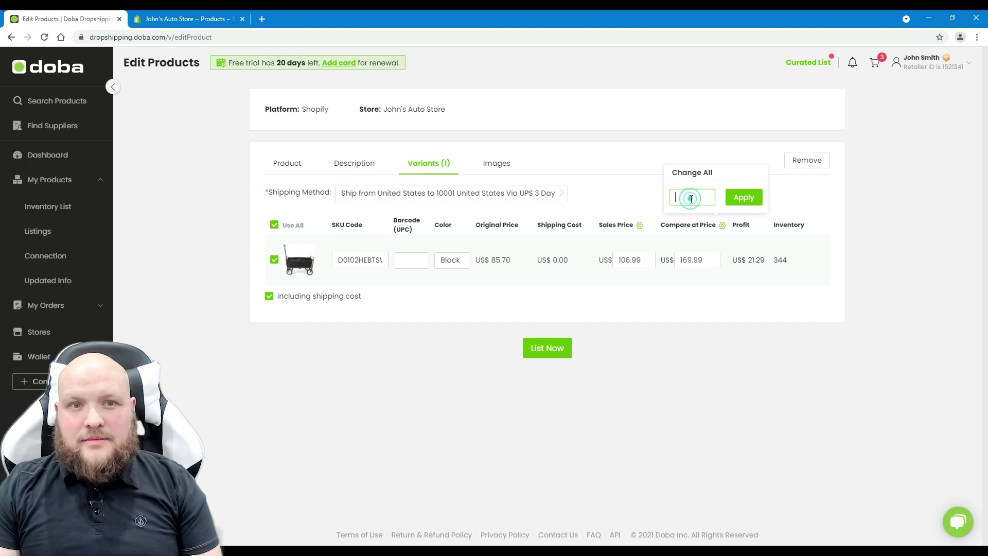
pyautogui.click(722, 224)
pyautogui.click(754, 258)
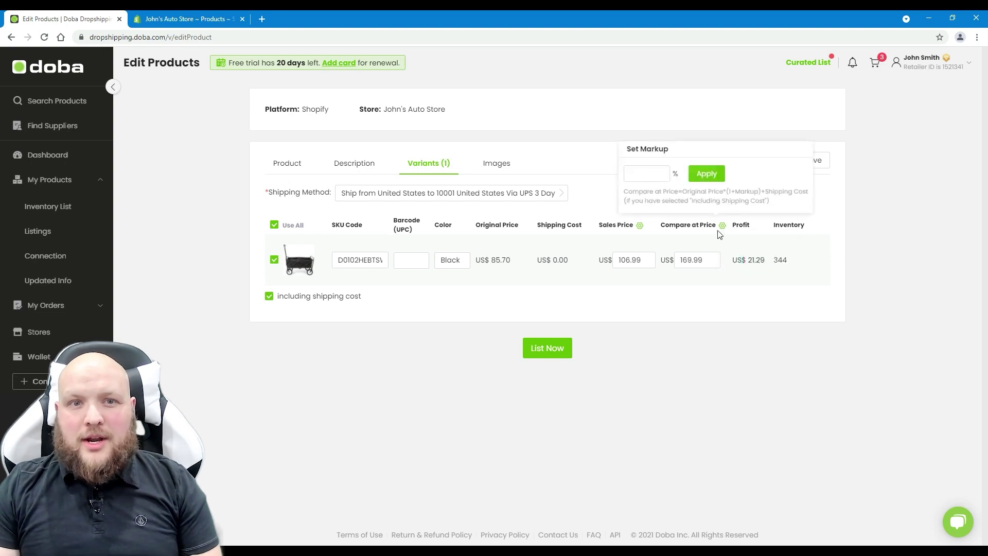
pyautogui.click(652, 176)
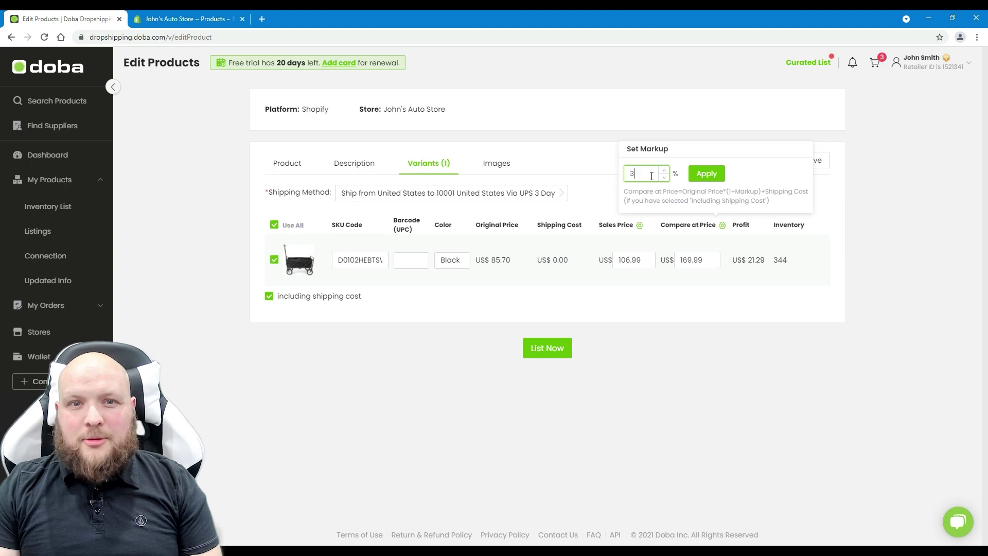
pyautogui.click(711, 177)
# Step: Review the six wagon images, previewing one, and leave all of them included
pyautogui.click(502, 163)
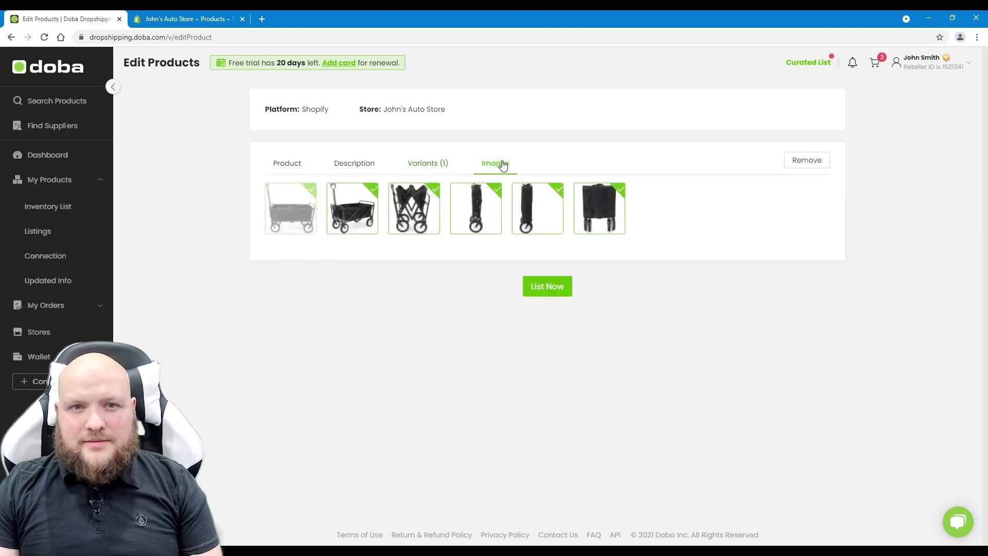
pyautogui.click(285, 246)
pyautogui.click(344, 246)
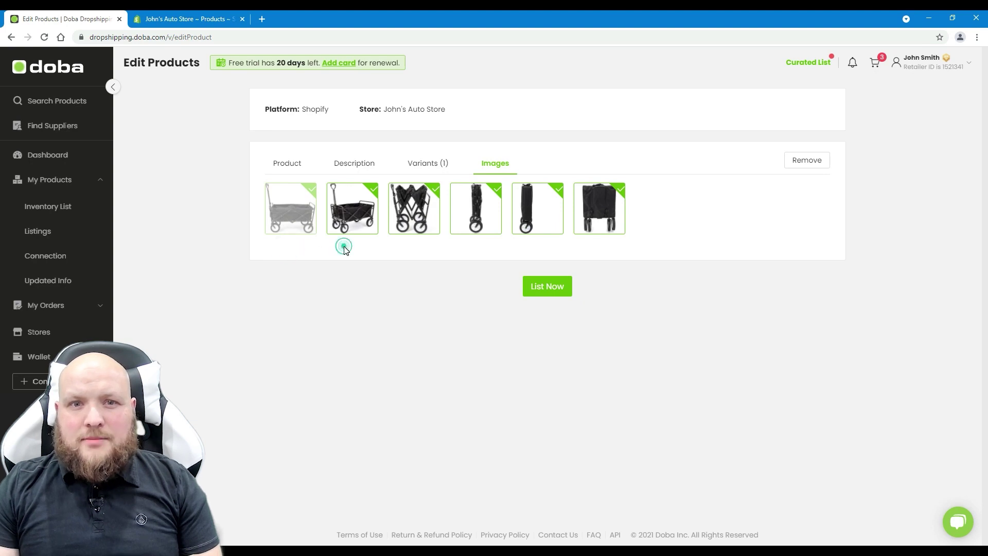
pyautogui.click(436, 188)
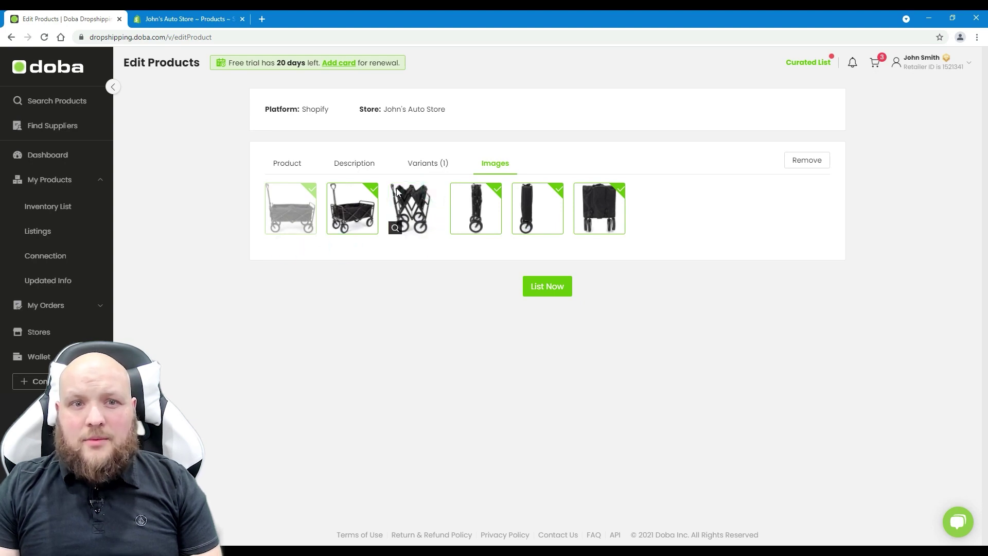
pyautogui.click(374, 191)
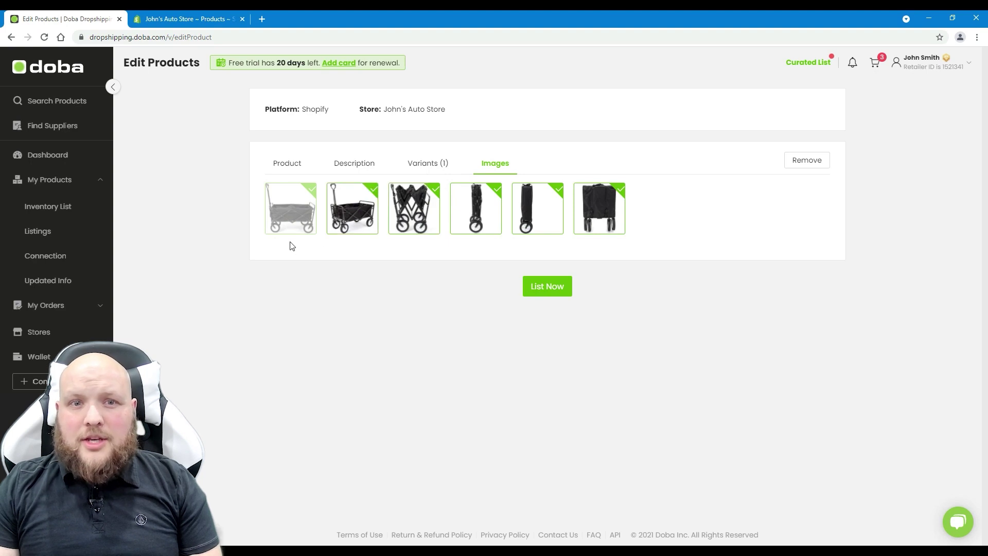
pyautogui.click(291, 240)
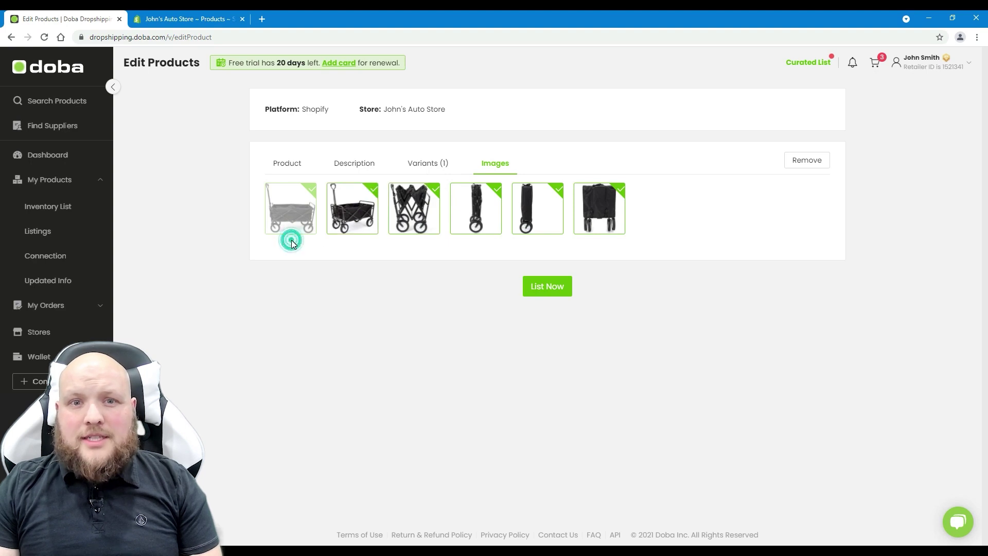
pyautogui.click(311, 192)
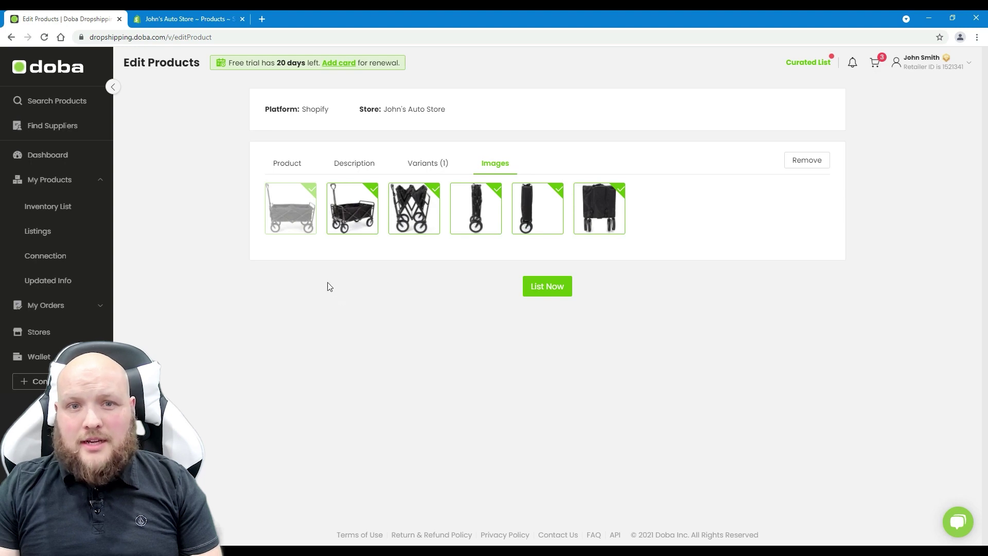
pyautogui.click(271, 227)
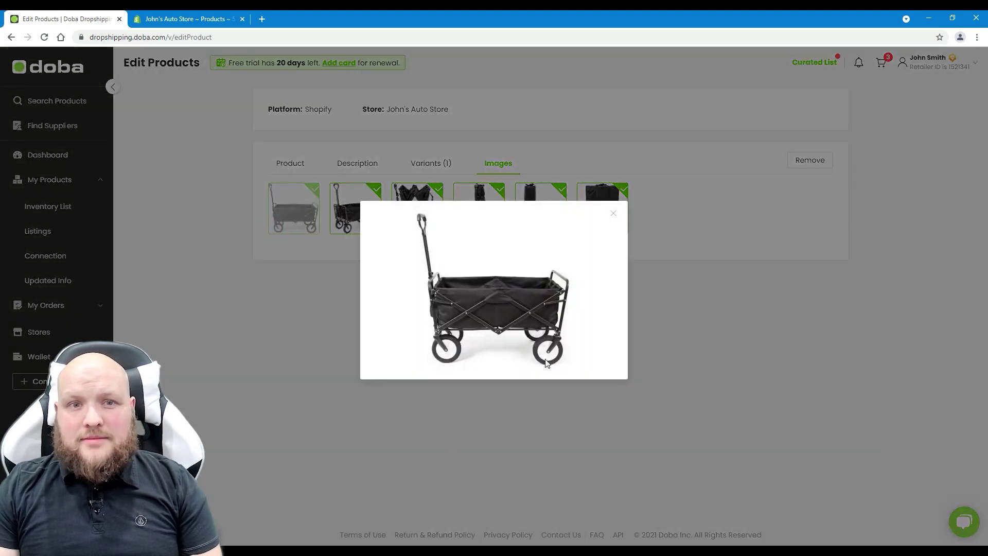
pyautogui.click(611, 214)
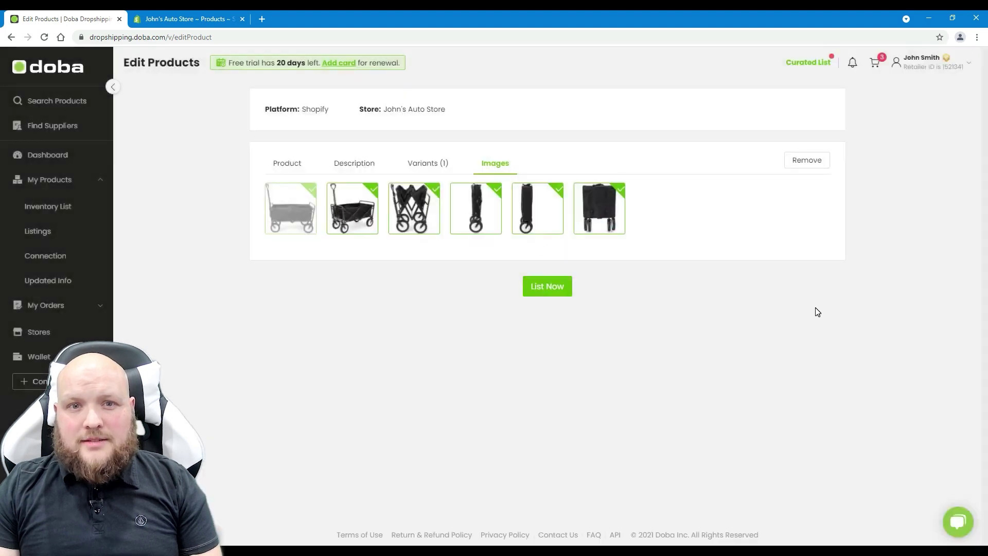
# Step: Cancel the Remove prompt and list the Mac Sports wagon to the Shopify store
pyautogui.click(816, 171)
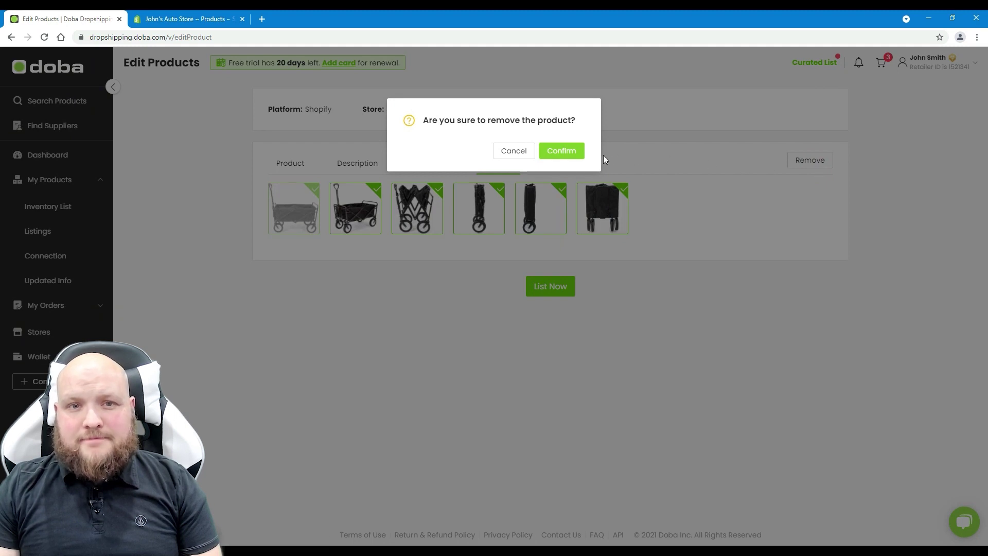
pyautogui.click(563, 153)
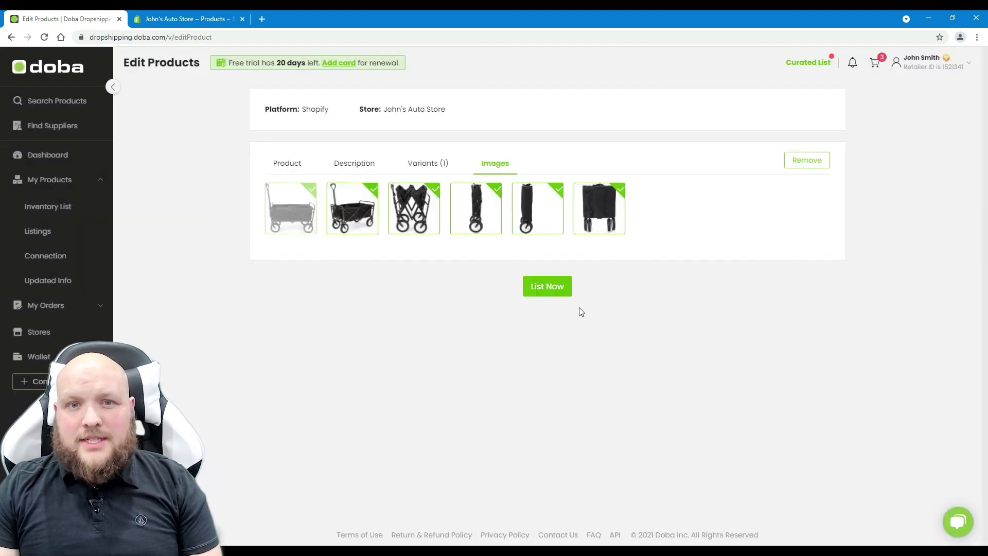
pyautogui.click(551, 293)
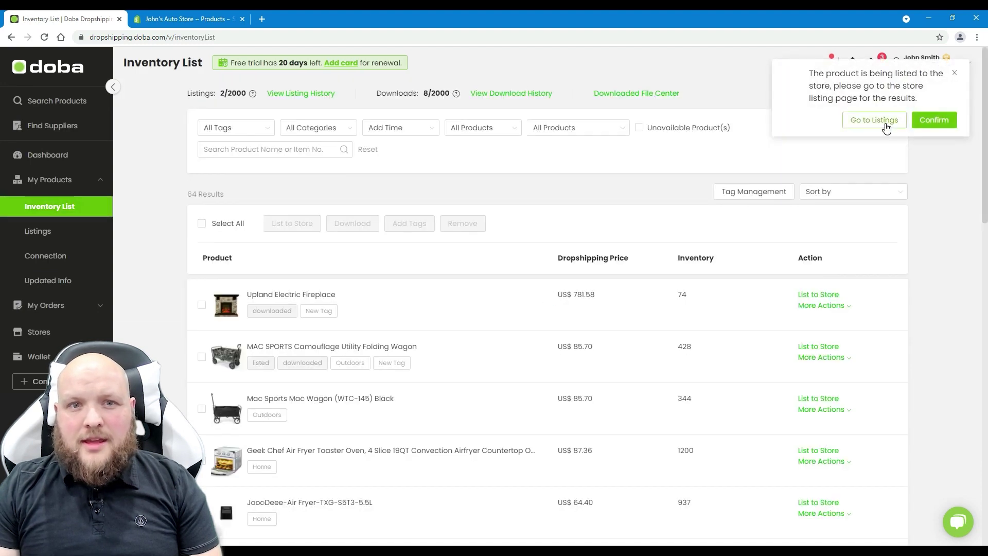
# Step: Open Listings and check the wagon's More Actions menu, confirming it's active at US$ 106.99
pyautogui.click(886, 125)
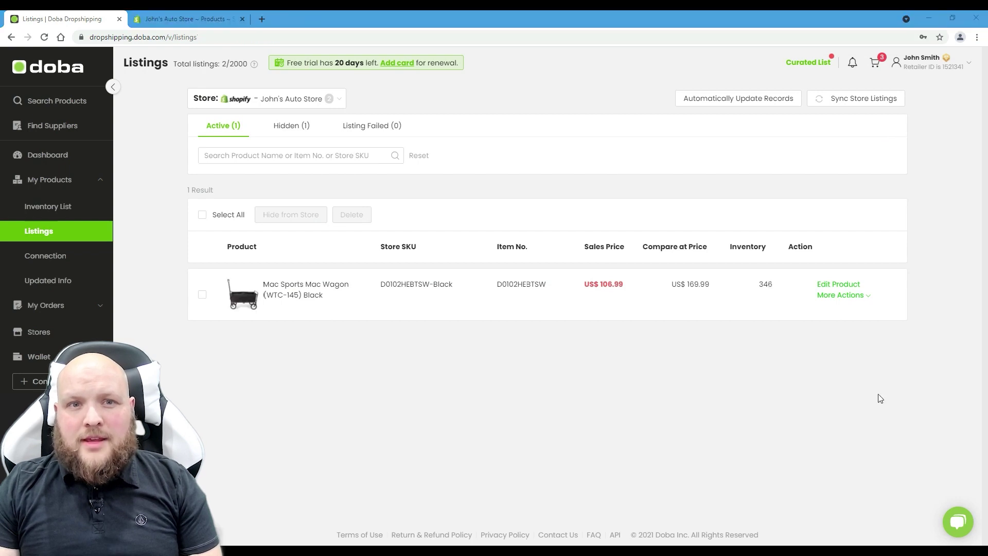
pyautogui.click(868, 300)
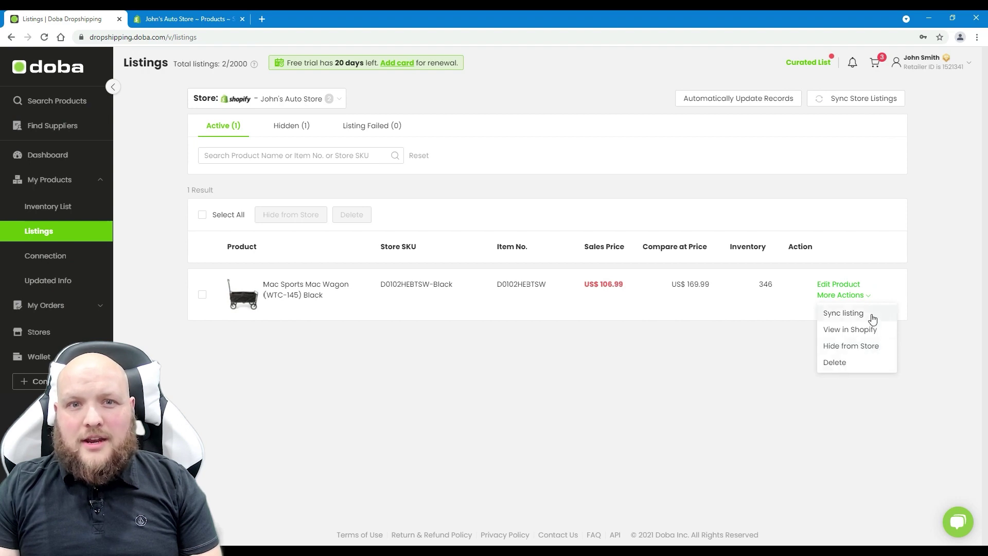
pyautogui.click(914, 386)
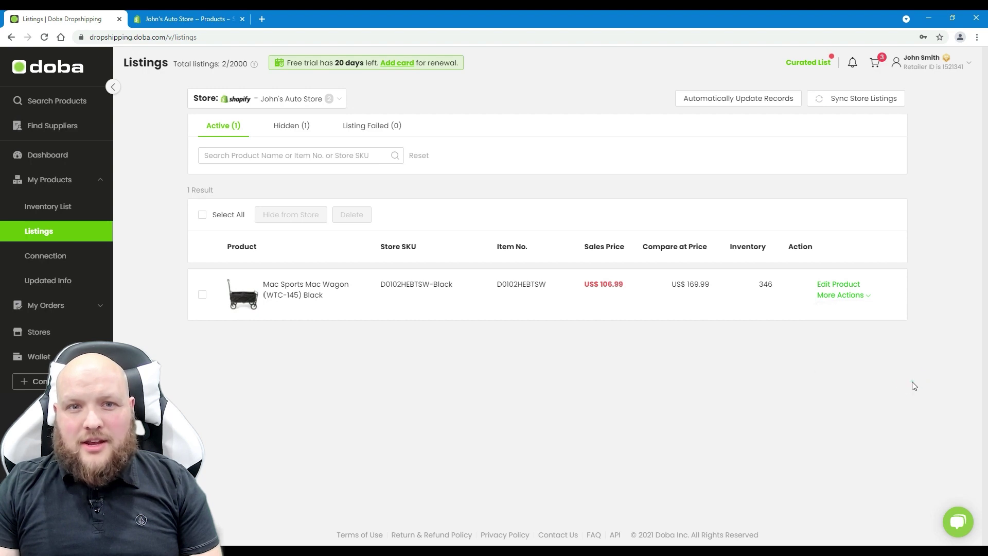
# Step: In Shopify's All products view, select the Active Mac Sports Mac Wagon (WTC-145) Black
pyautogui.hotkey('ctrl', 'Tab')
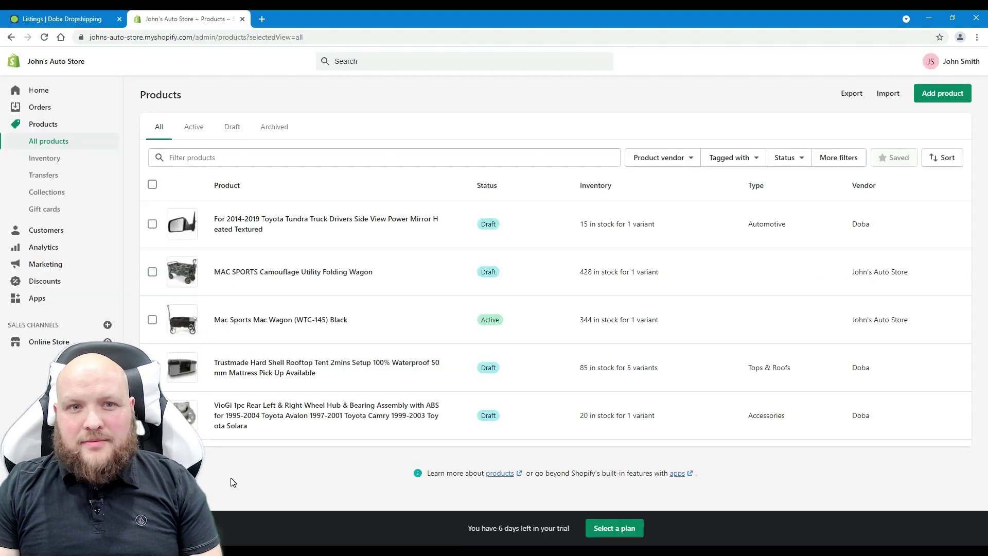
pyautogui.click(134, 221)
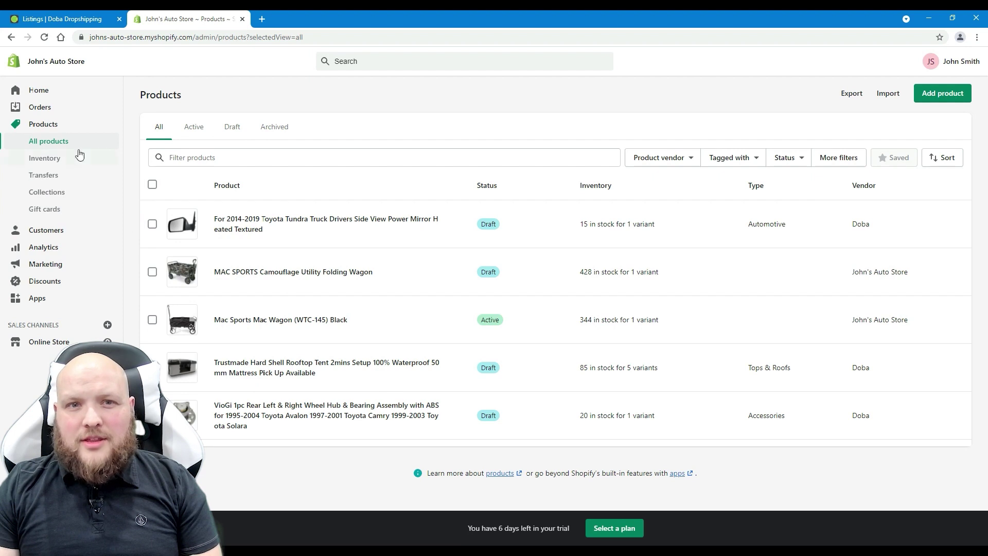
pyautogui.click(60, 141)
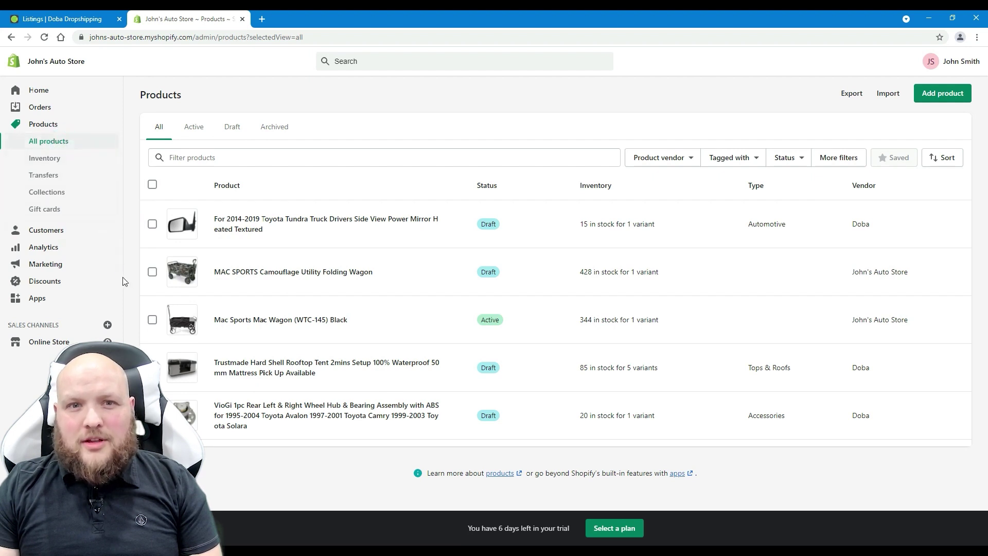
pyautogui.click(128, 315)
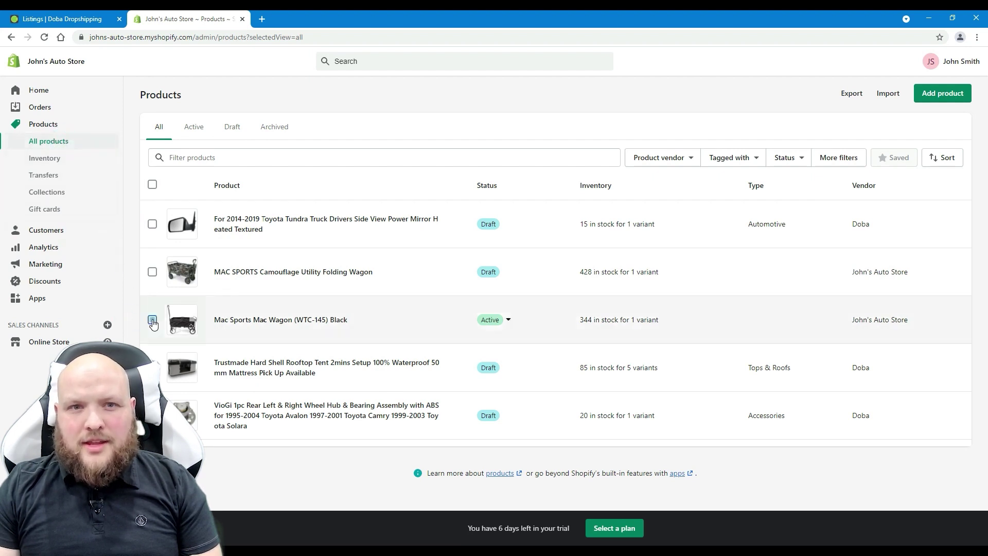
pyautogui.click(152, 320)
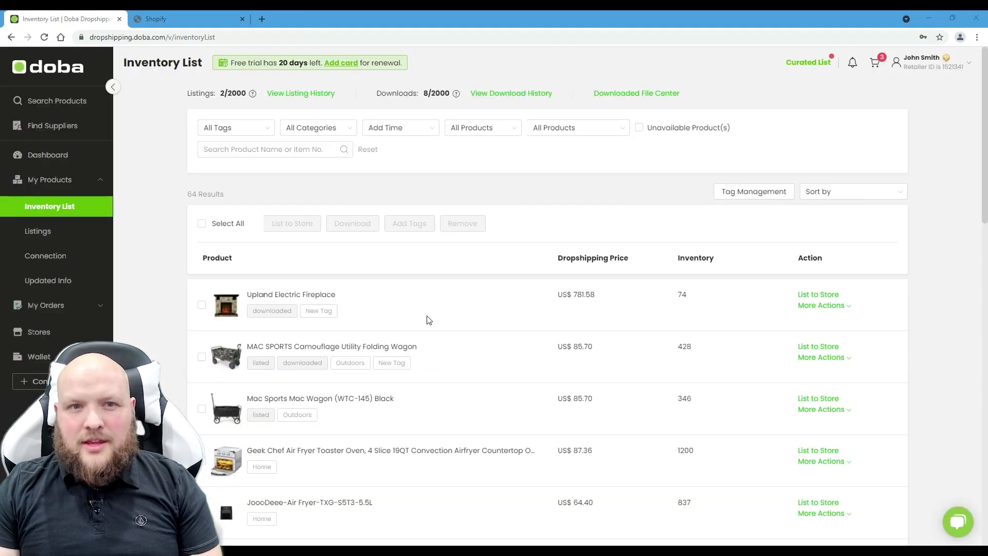
# Step: Tick the Upland Electric Fireplace and camouflage utility wagon and pick the Shopify store as destination
pyautogui.click(202, 305)
pyautogui.click(202, 357)
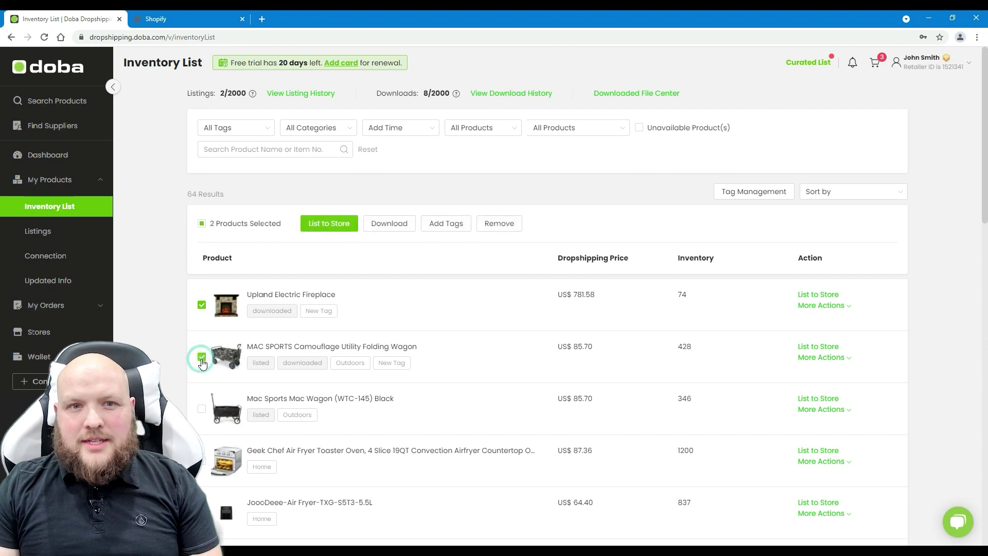
pyautogui.click(325, 225)
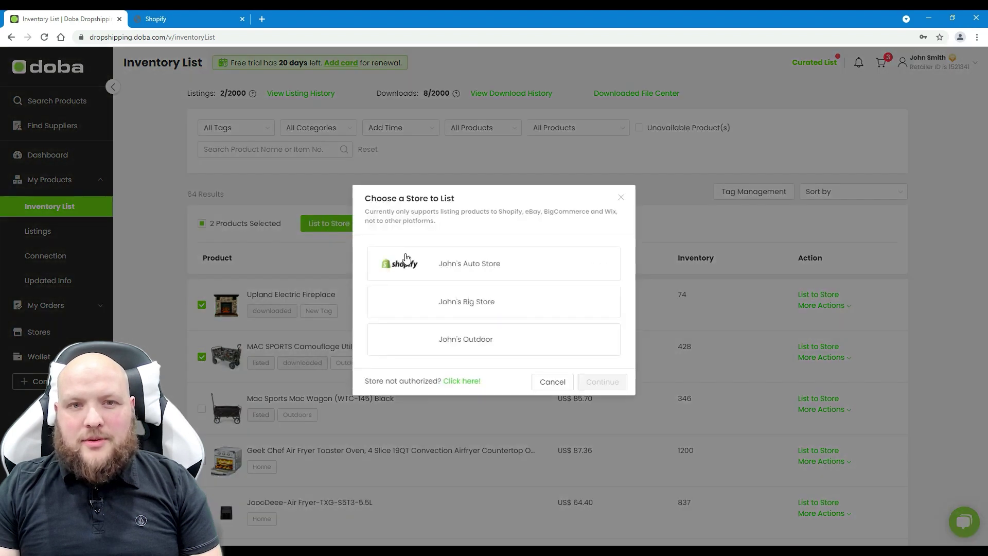
pyautogui.click(564, 265)
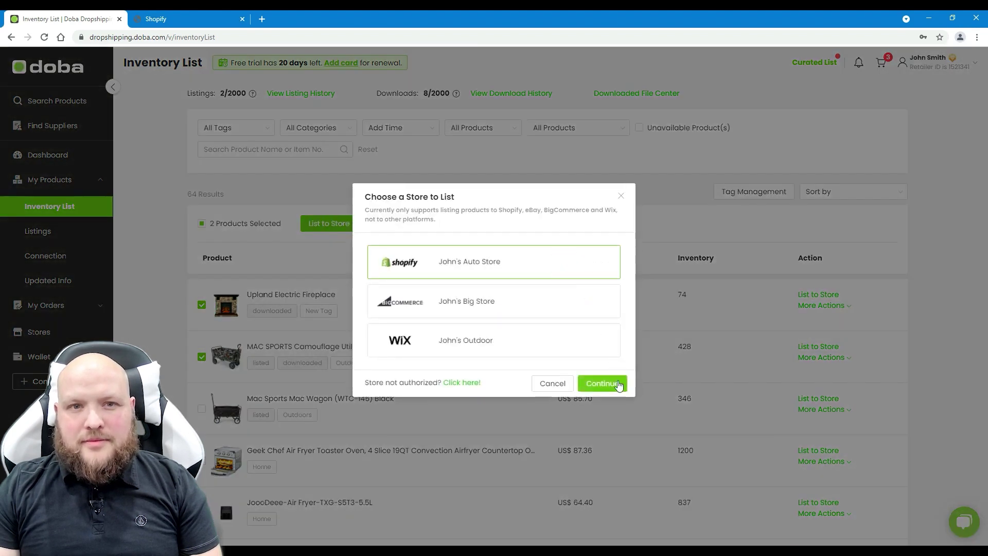